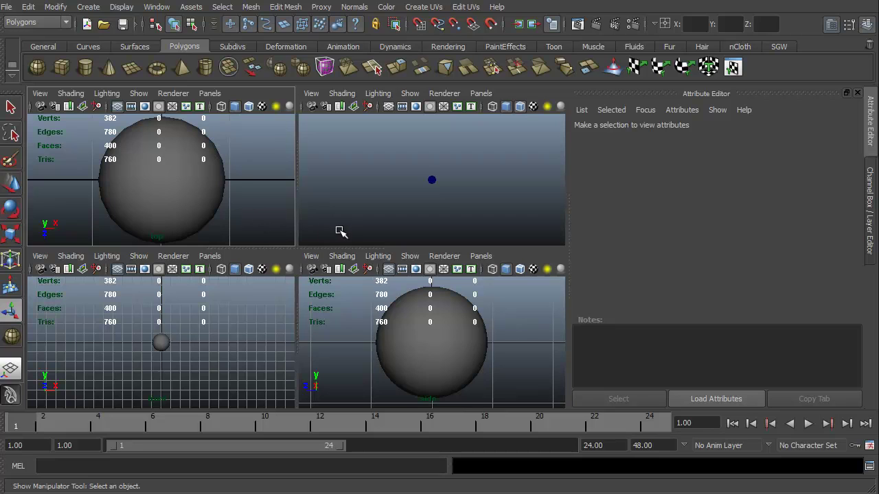
# - Frame the sphere in each of the four views and show it close up in a maximized perspective view
pyautogui.click(204, 177)
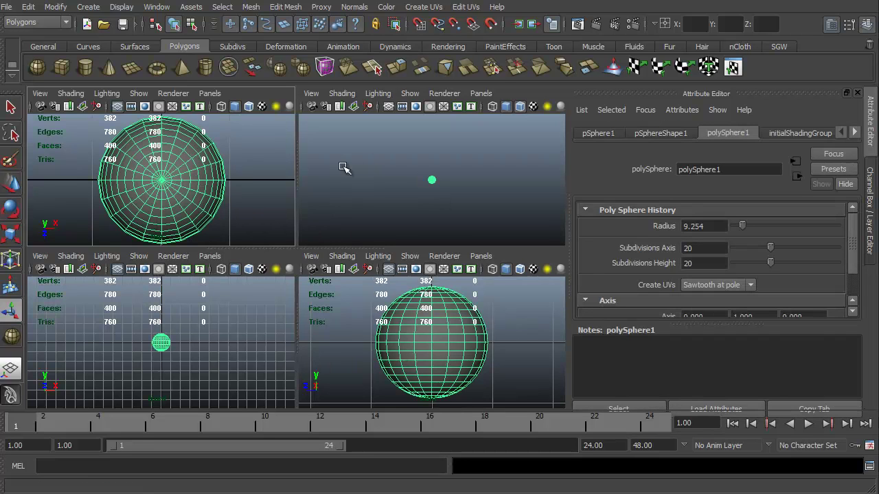
pyautogui.click(416, 185)
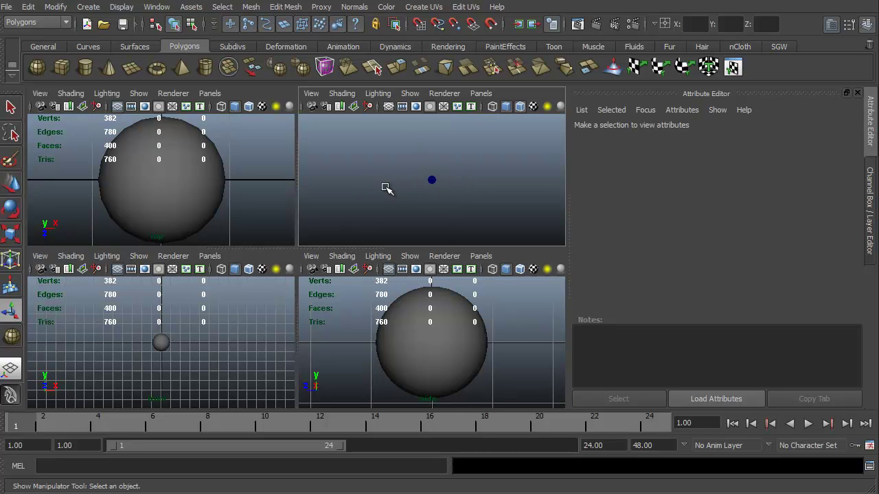
pyautogui.press('f')
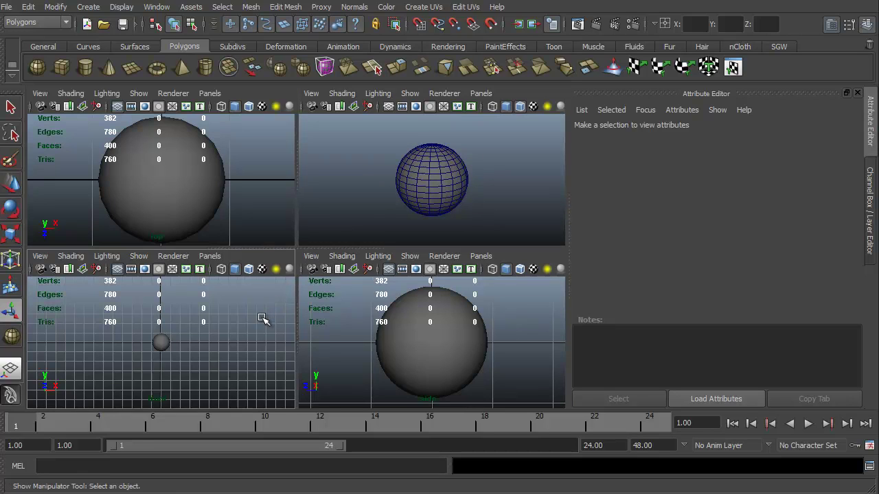
pyautogui.press('f')
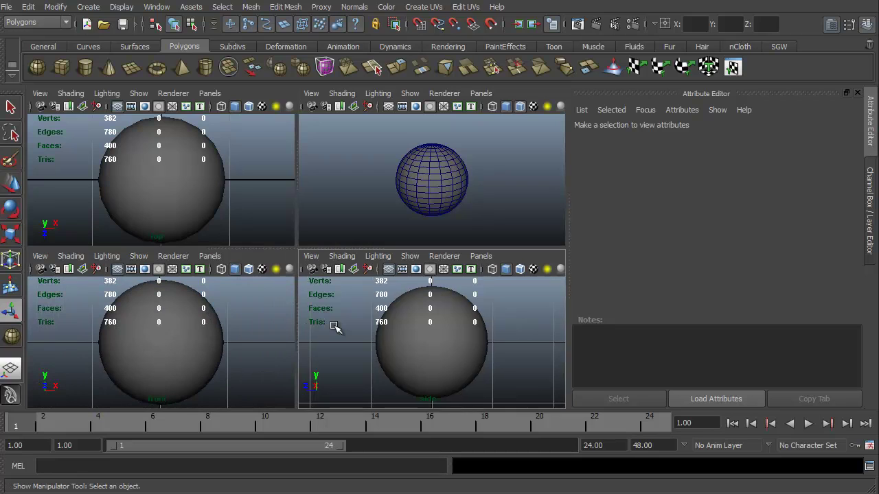
pyautogui.press('f')
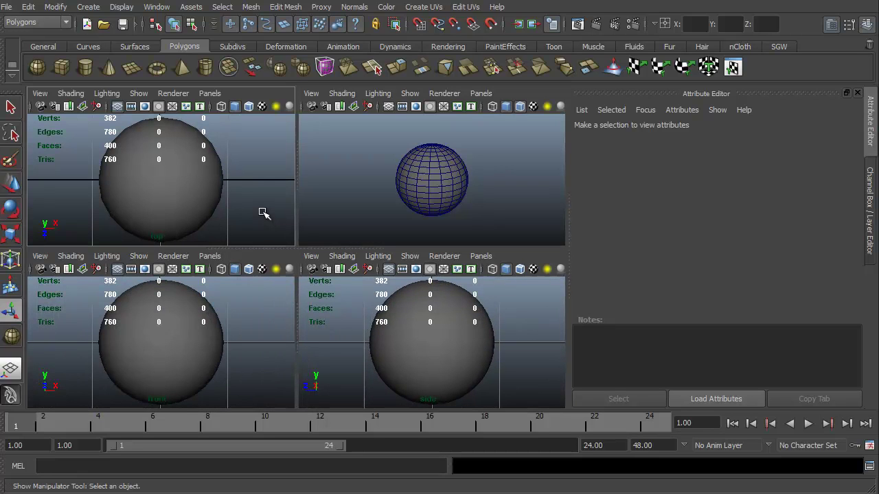
pyautogui.click(360, 214)
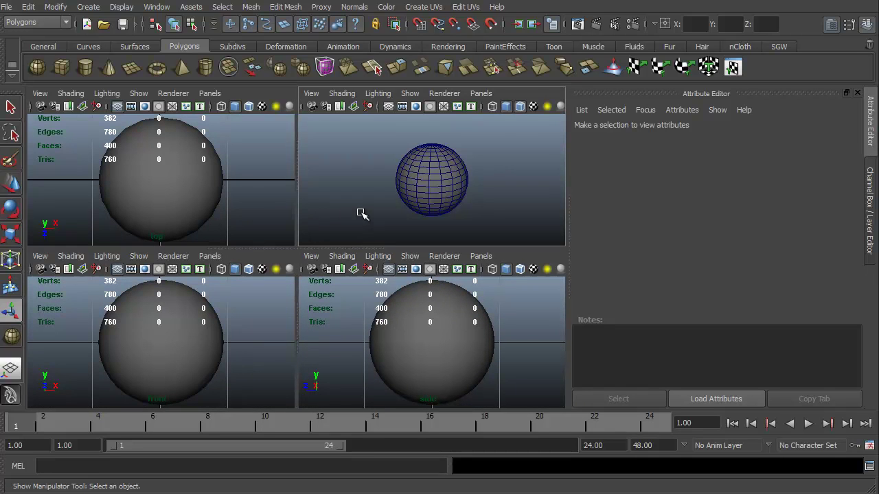
pyautogui.press('space')
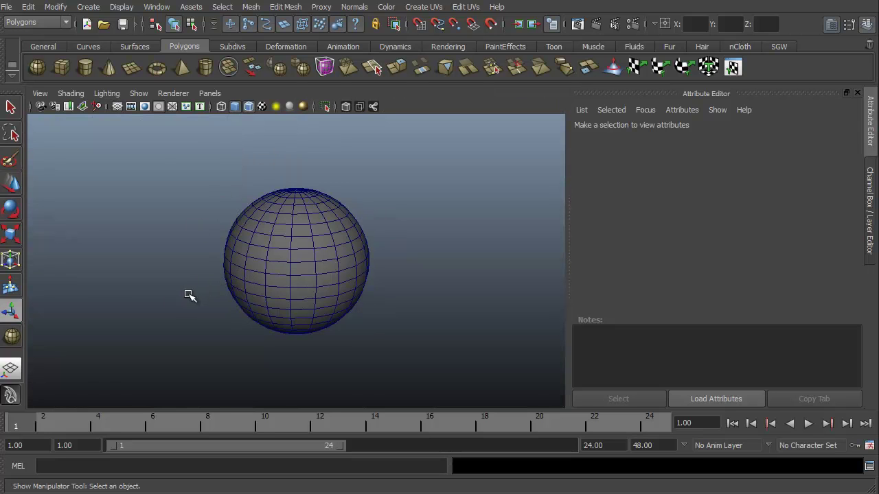
pyautogui.moveTo(190, 296)
pyautogui.keyDown('alt'); pyautogui.mouseDown()
pyautogui.moveTo(213, 288)
pyautogui.moveTo(206, 290)
pyautogui.mouseUp(); pyautogui.keyUp('alt')
pyautogui.keyDown('alt'); pyautogui.moveTo(180, 268); pyautogui.dragTo(163, 334, button='right'); pyautogui.keyUp('alt')
pyautogui.moveTo(163, 334)
pyautogui.keyDown('alt'); pyautogui.mouseDown()
pyautogui.moveTo(163, 341)
pyautogui.moveTo(160, 318)
pyautogui.mouseUp(); pyautogui.keyUp('alt')
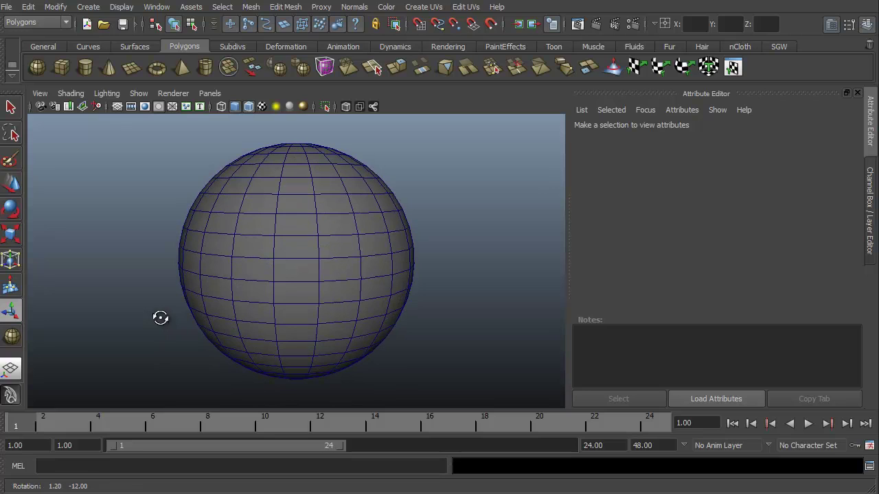
# - Set the sphere's Subdivisions Axis and Subdivisions Height to 12, and deselect it
pyautogui.click(286, 269)
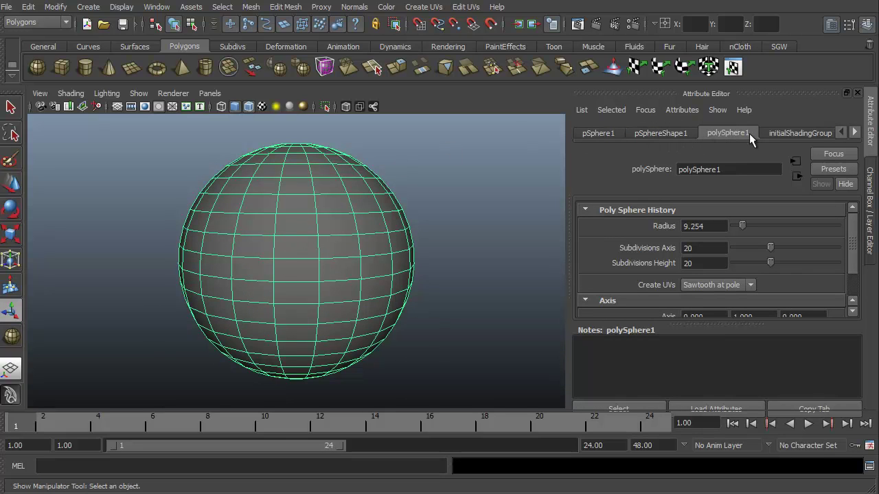
pyautogui.click(703, 249)
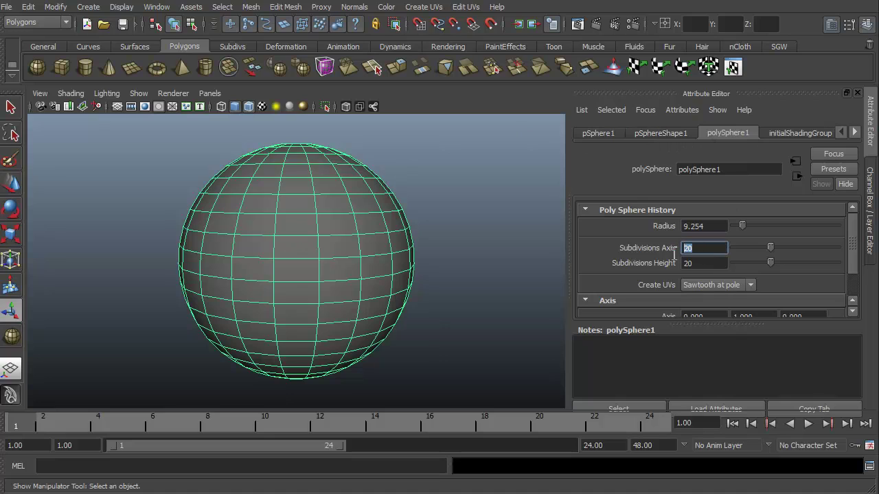
pyautogui.write('12')
pyautogui.press('Return')
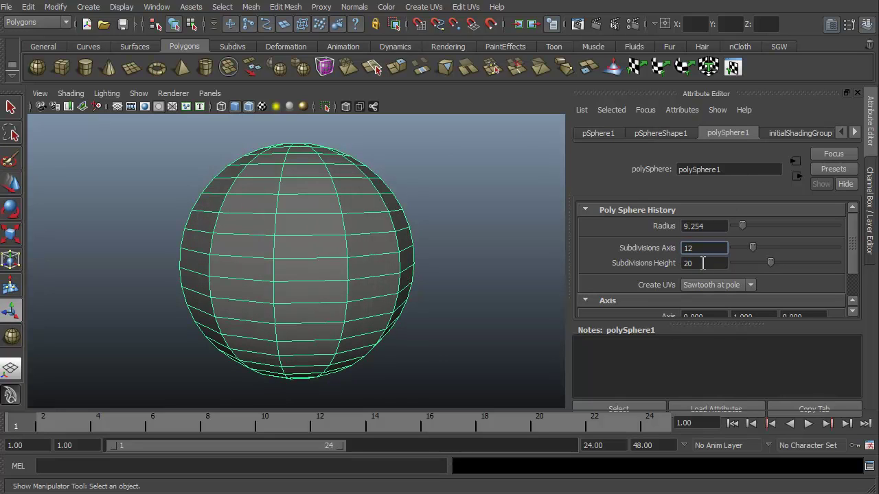
pyautogui.press('Tab')
pyautogui.write('10')
pyautogui.press('Return')
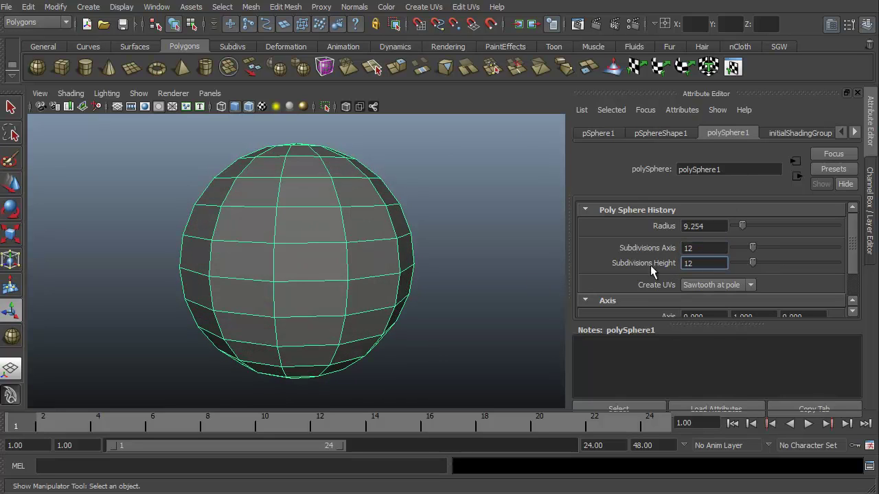
pyautogui.click(428, 314)
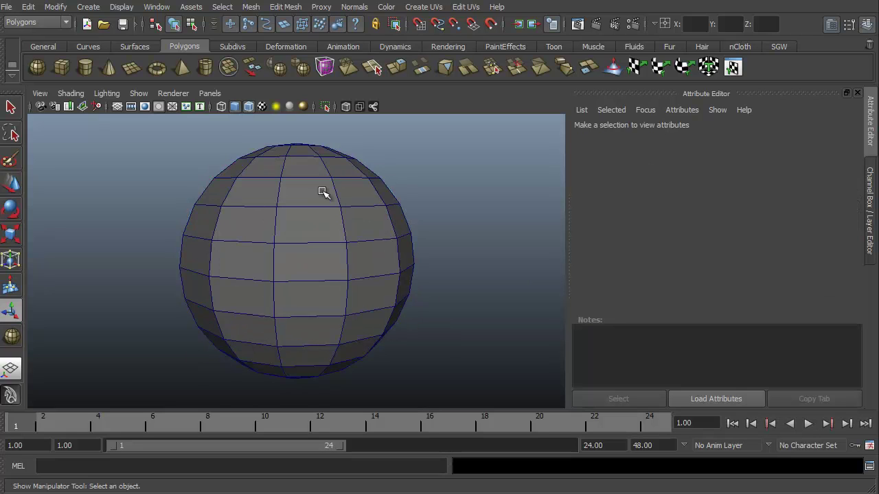
# - Turn off Wireframe on Shaded in the perspective view and deselect the sphere to show its plain shading
pyautogui.click(249, 281)
pyautogui.click(78, 94)
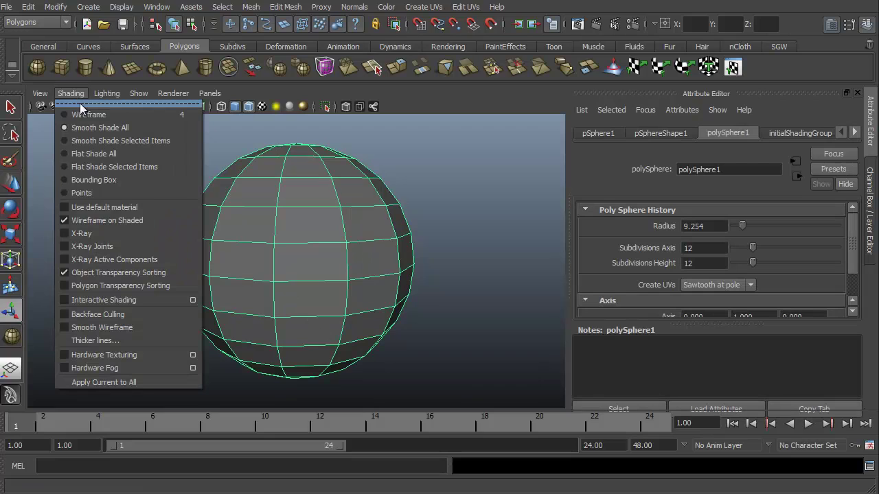
pyautogui.click(68, 221)
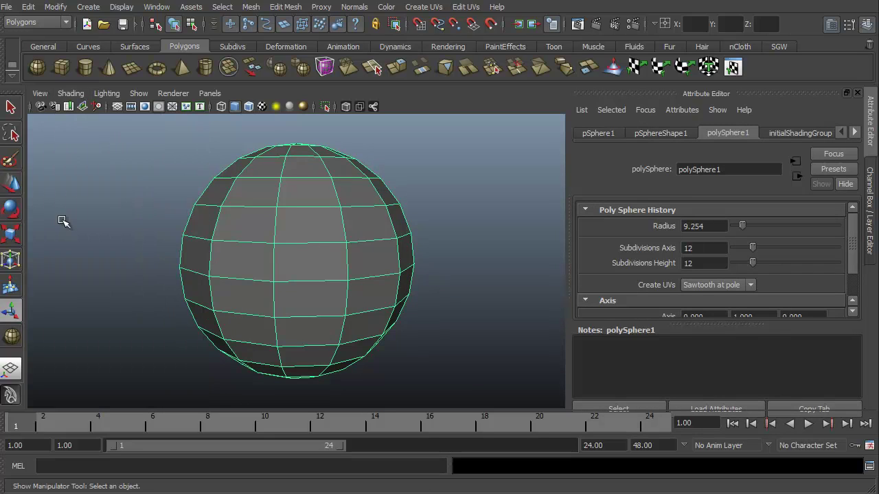
pyautogui.click(114, 319)
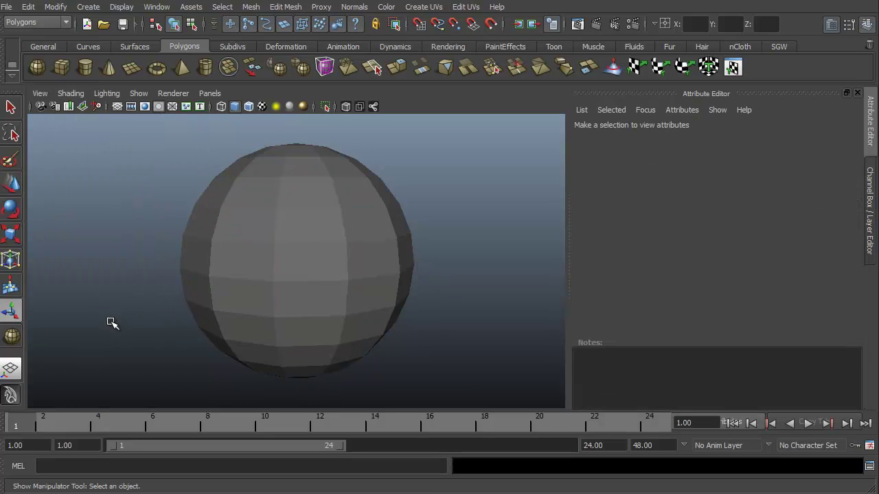
pyautogui.click(320, 311)
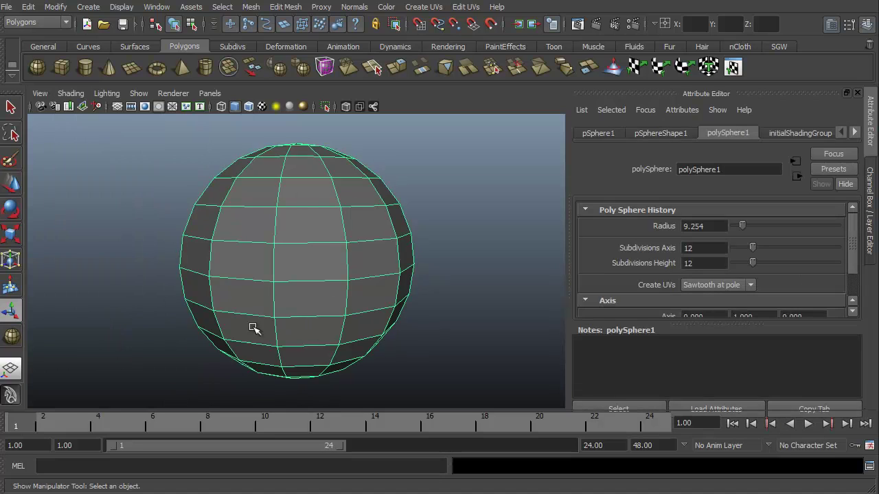
pyautogui.click(164, 323)
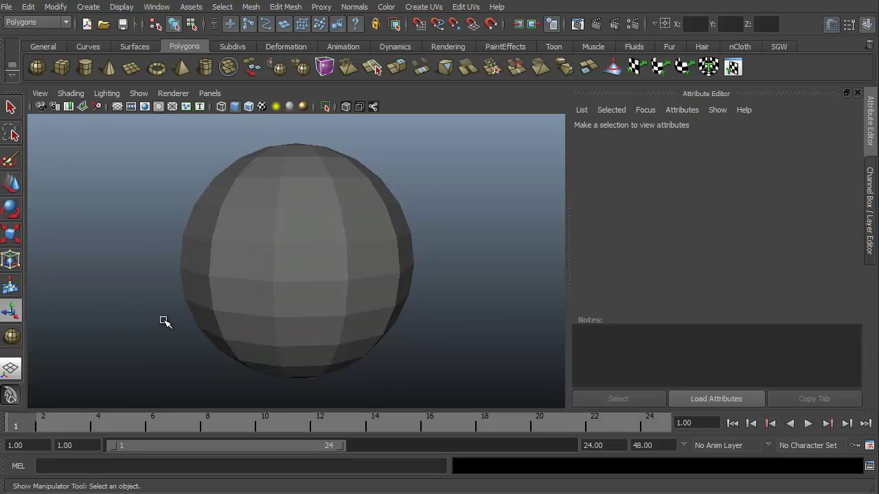
# - Apply Soften Edge to the whole sphere and deselect it to show the smooth shading
pyautogui.click(257, 308)
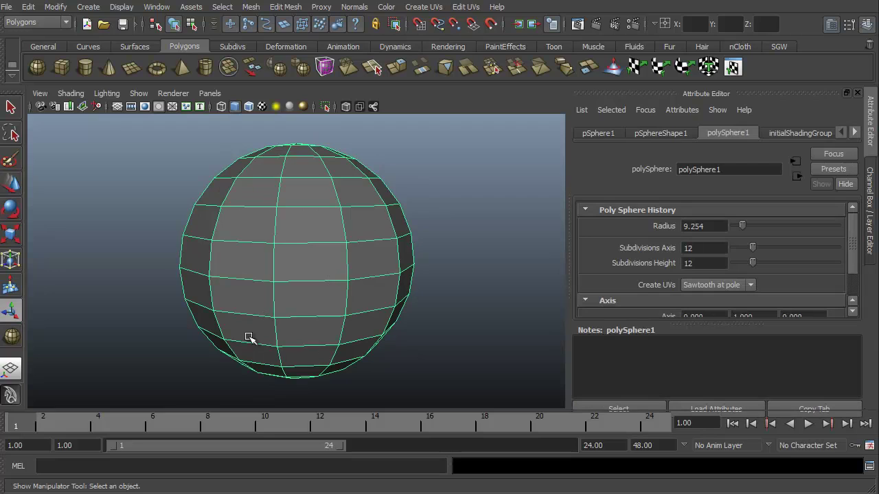
pyautogui.click(352, 9)
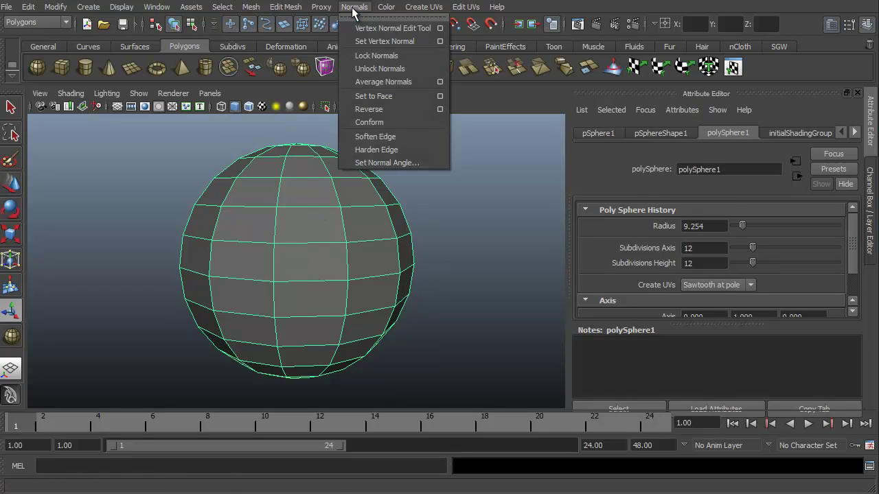
pyautogui.click(377, 136)
pyautogui.click(125, 279)
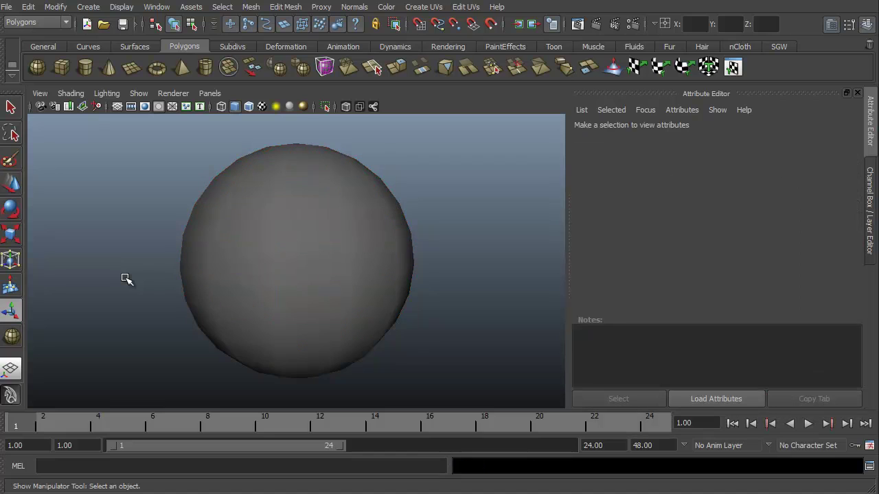
pyautogui.moveTo(161, 287)
pyautogui.keyDown('alt'); pyautogui.mouseDown()
pyautogui.moveTo(157, 355)
pyautogui.moveTo(154, 210)
pyautogui.moveTo(153, 298)
pyautogui.moveTo(153, 271)
pyautogui.mouseUp(); pyautogui.keyUp('alt')
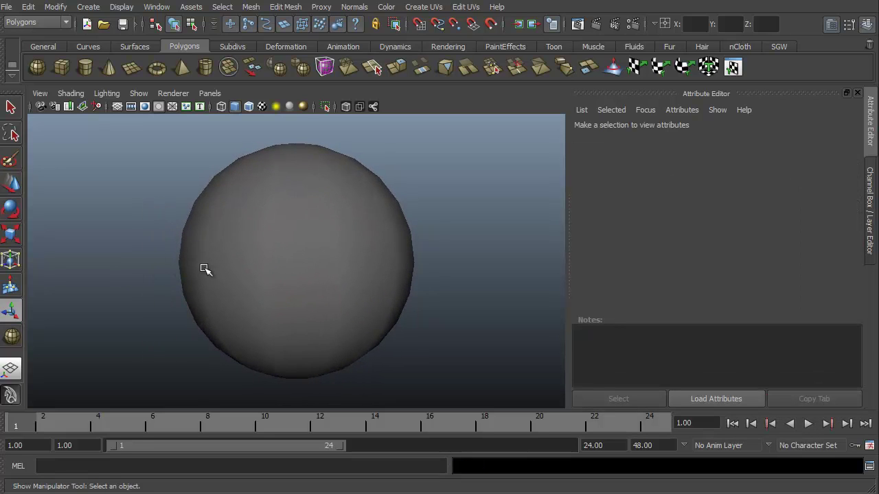
# - Apply Harden Edge to the whole sphere and inspect its faceted shading unselected
pyautogui.click(248, 262)
pyautogui.click(354, 7)
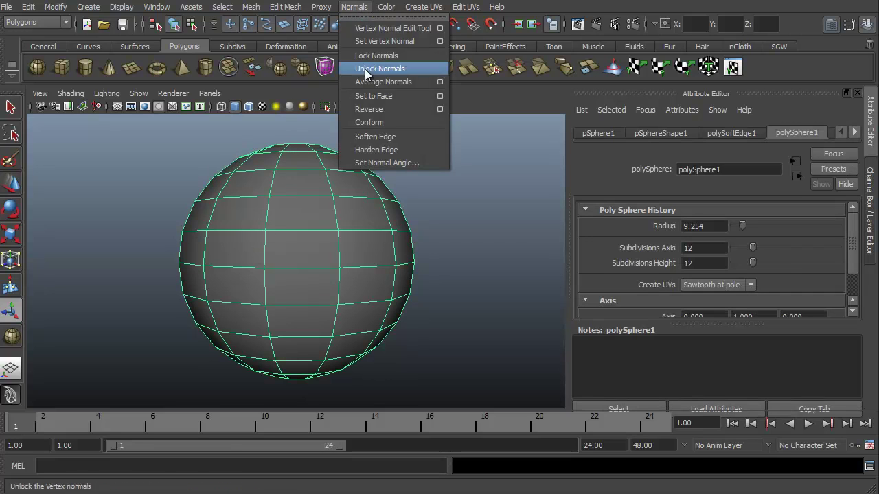
pyautogui.click(374, 150)
pyautogui.click(153, 239)
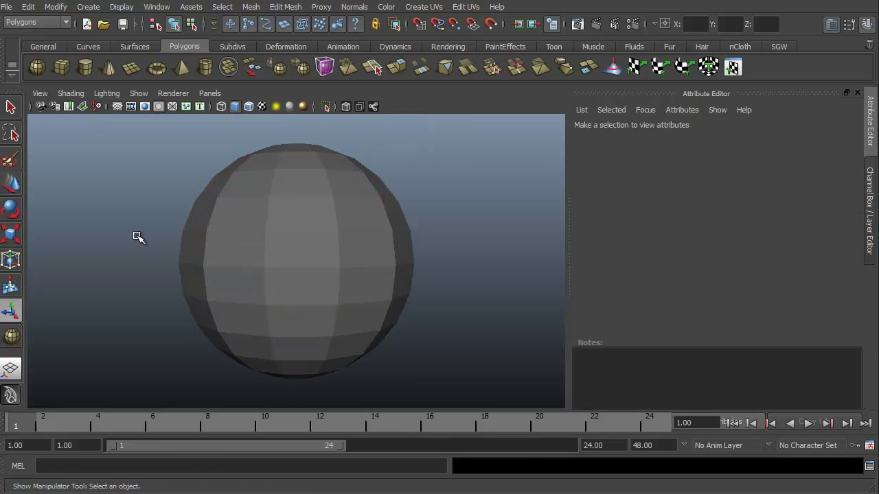
pyautogui.moveTo(138, 238)
pyautogui.keyDown('alt'); pyautogui.mouseDown()
pyautogui.moveTo(156, 287)
pyautogui.moveTo(147, 255)
pyautogui.moveTo(94, 234)
pyautogui.moveTo(90, 241)
pyautogui.moveTo(135, 241)
pyautogui.mouseUp(); pyautogui.keyUp('alt')
pyautogui.keyDown('alt'); pyautogui.moveTo(196, 328); pyautogui.dragTo(221, 349); pyautogui.keyUp('alt')
# - Soften all the edges of the sphere again and deselect it
pyautogui.click(279, 284)
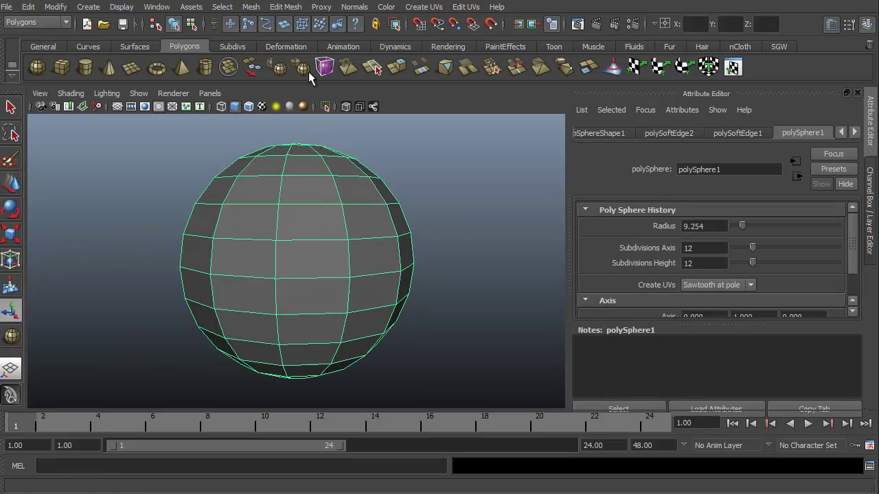
pyautogui.click(355, 8)
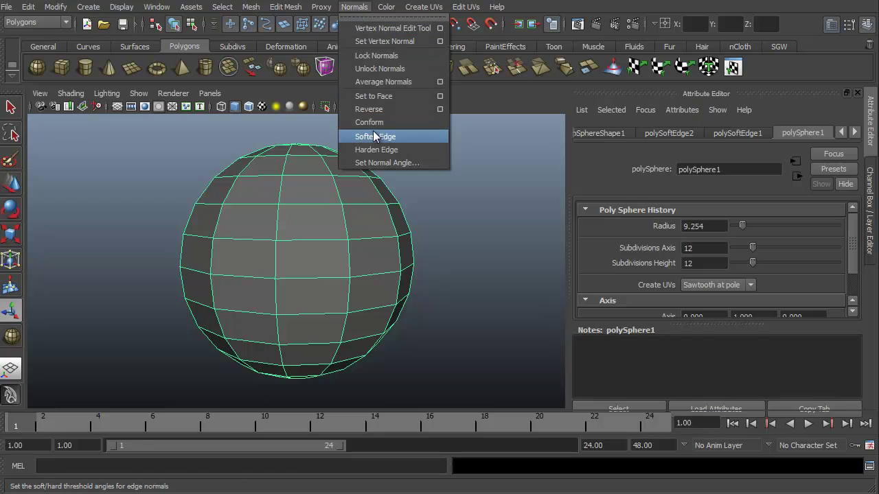
pyautogui.click(372, 136)
pyautogui.keyDown('alt'); pyautogui.moveTo(143, 274); pyautogui.dragTo(152, 275); pyautogui.keyUp('alt')
pyautogui.click(204, 333)
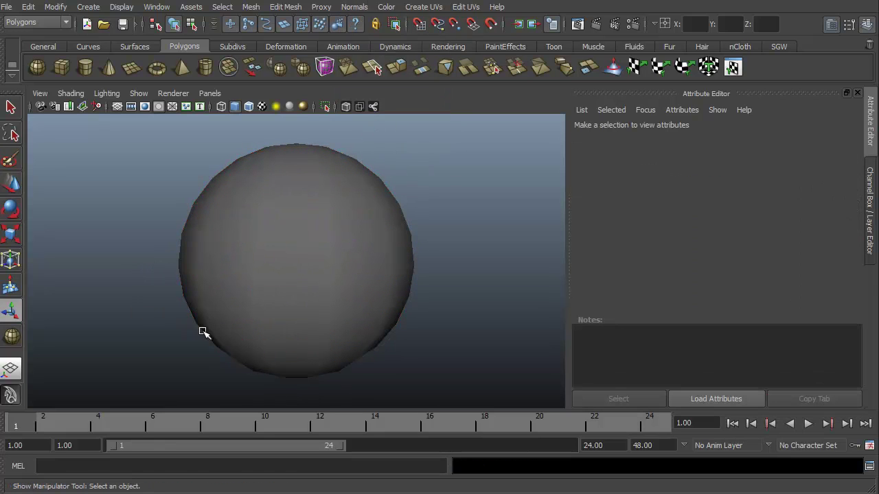
# - Insert one edge loop close beneath an upper horizontal ring of the sphere and another close above a lower ring
pyautogui.click(256, 255)
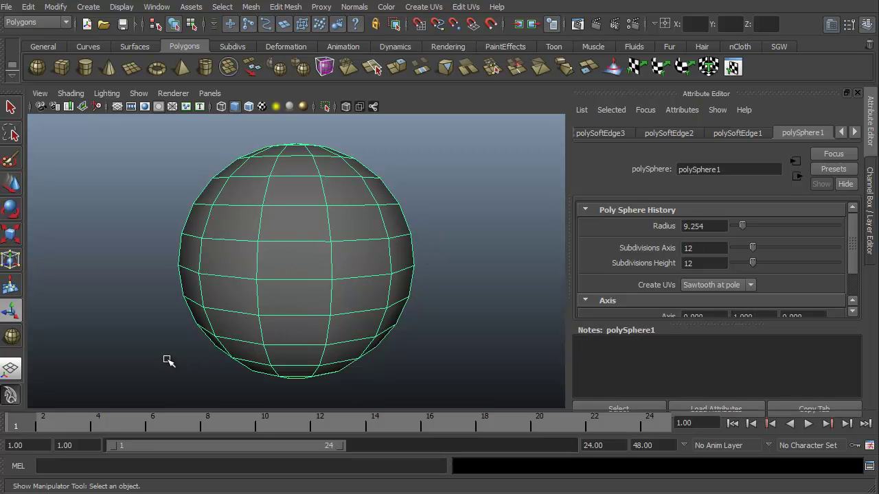
pyautogui.moveTo(167, 360)
pyautogui.keyDown('alt'); pyautogui.mouseDown()
pyautogui.moveTo(176, 306)
pyautogui.moveTo(177, 377)
pyautogui.moveTo(165, 351)
pyautogui.moveTo(157, 361)
pyautogui.mouseUp(); pyautogui.keyUp('alt')
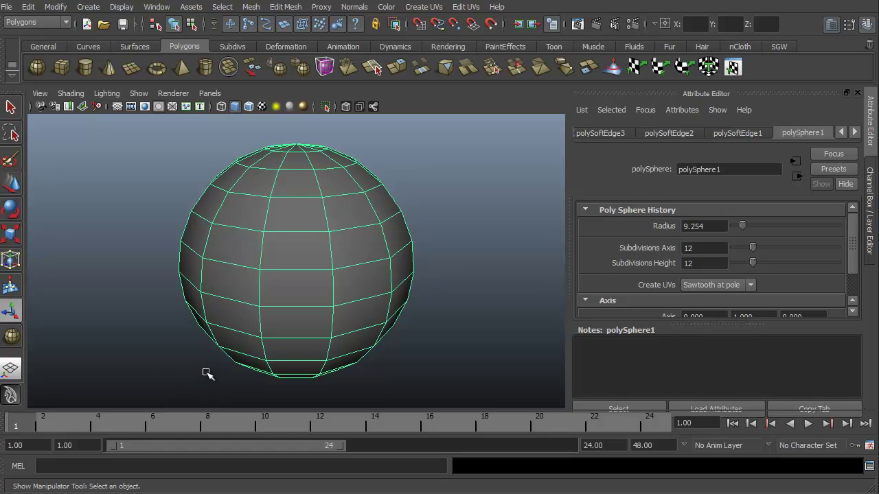
pyautogui.keyDown('alt'); pyautogui.moveTo(208, 374); pyautogui.dragTo(190, 348); pyautogui.keyUp('alt')
pyautogui.scroll(3, 164, 336)
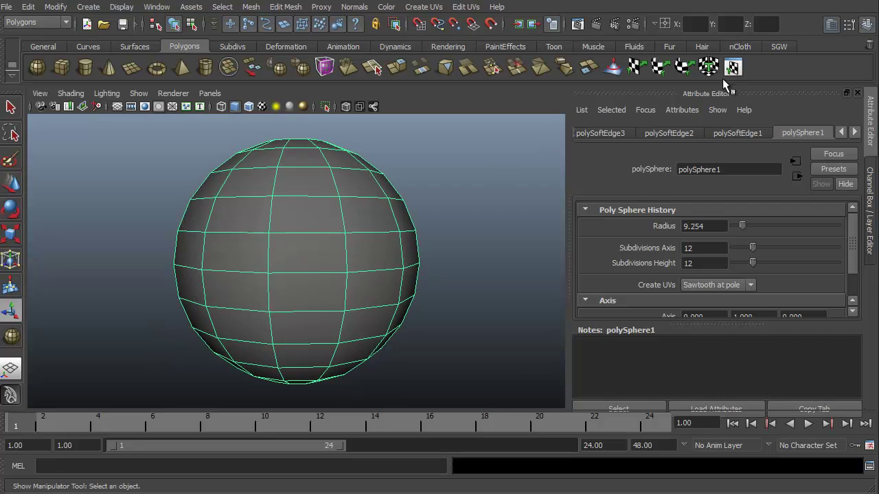
pyautogui.click(778, 47)
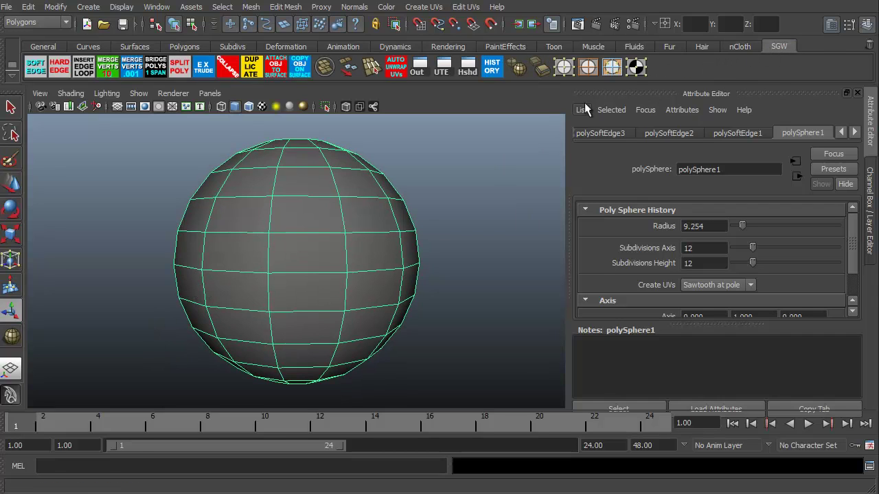
pyautogui.click(84, 66)
pyautogui.moveTo(273, 209); pyautogui.dragTo(277, 202)
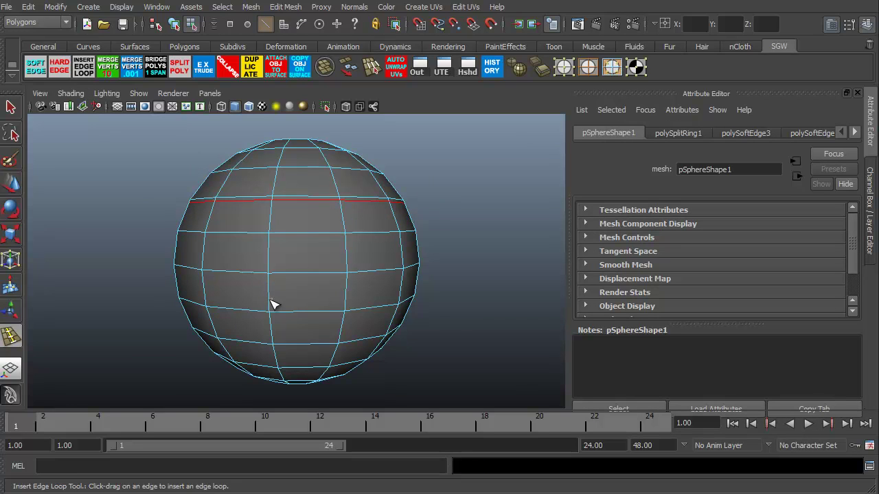
pyautogui.moveTo(270, 304); pyautogui.dragTo(272, 302)
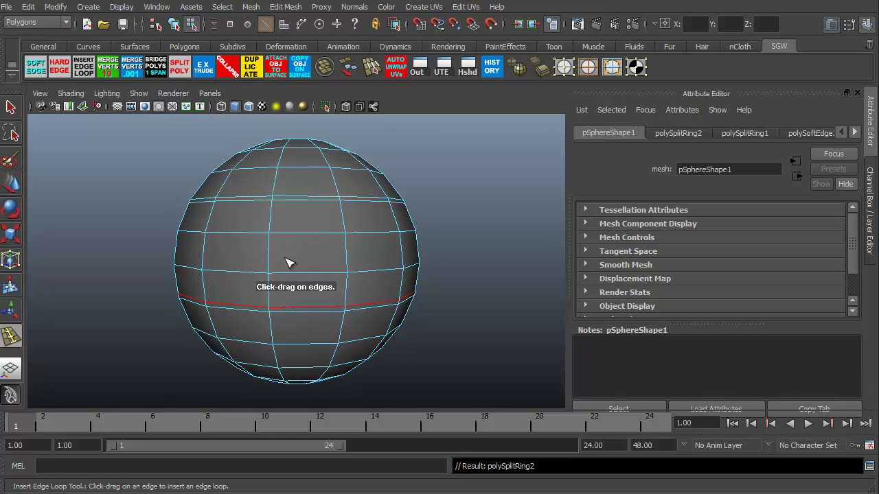
pyautogui.press('q')
pyautogui.click(113, 228)
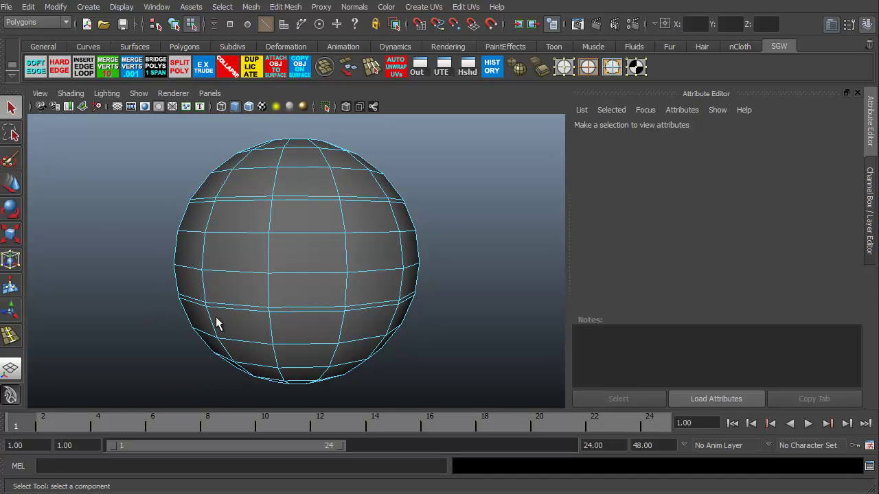
pyautogui.moveTo(222, 300)
pyautogui.keyDown('alt'); pyautogui.mouseDown()
pyautogui.moveTo(234, 311)
pyautogui.moveTo(231, 289)
pyautogui.moveTo(232, 300)
pyautogui.mouseUp(); pyautogui.keyUp('alt')
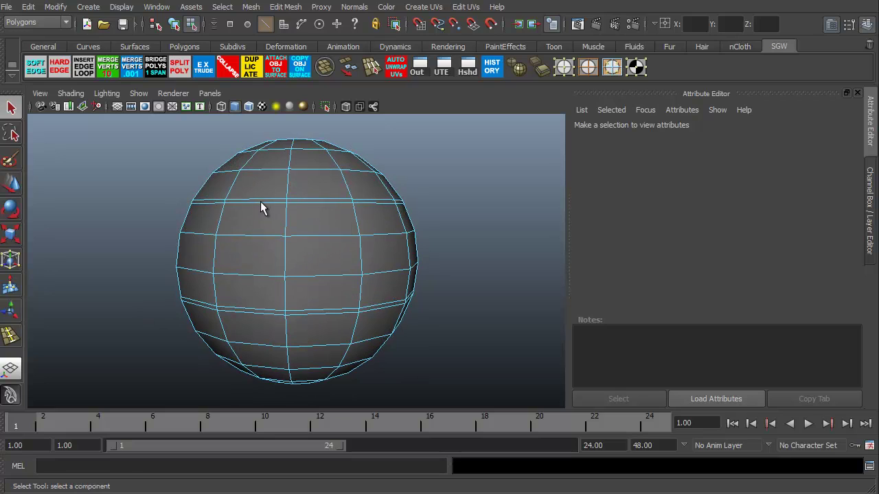
# - Harden the two inserted edge loops, the one above the lower ring and the one beneath the upper ring
pyautogui.click(303, 210)
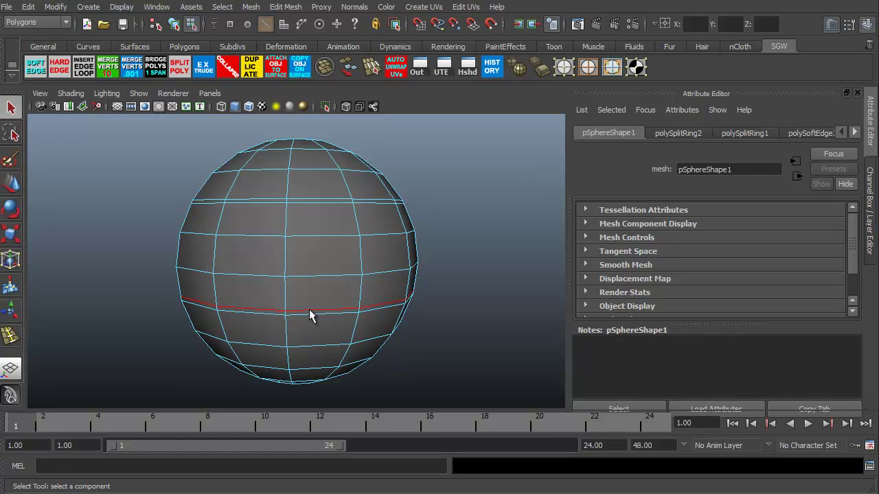
pyautogui.click(59, 69)
pyautogui.doubleClick(262, 203)
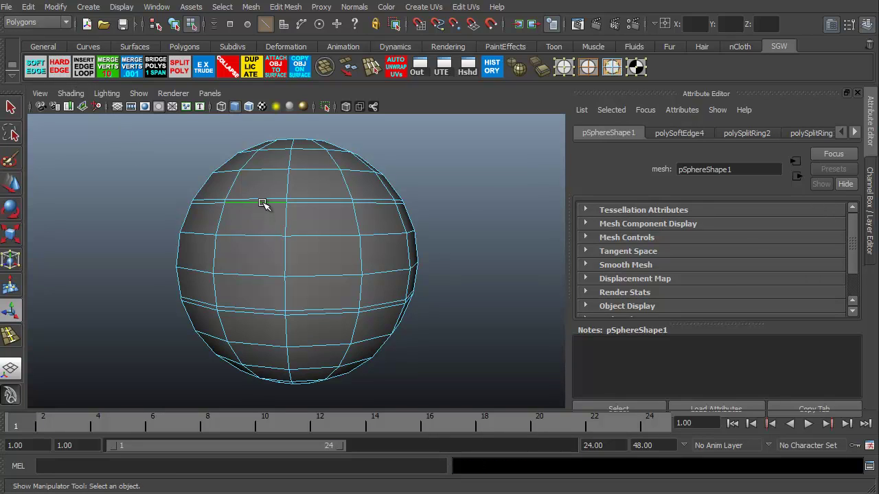
pyautogui.click(59, 68)
pyautogui.click(123, 204)
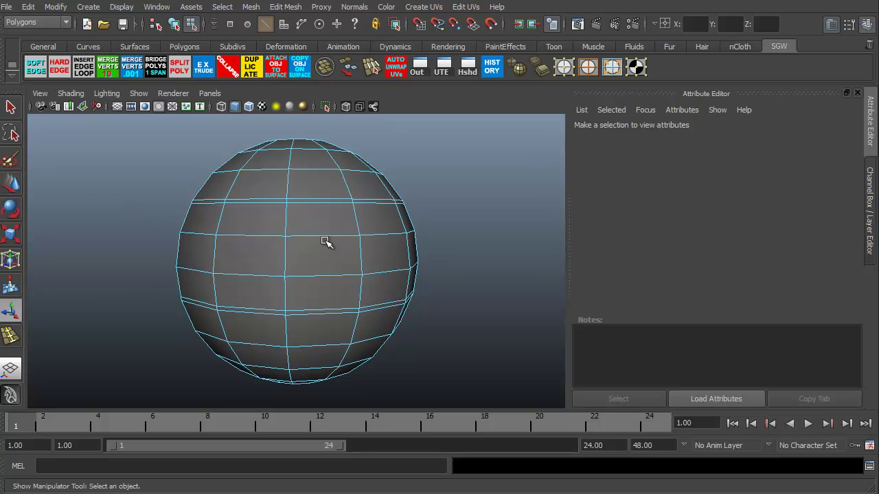
# - In the front view, scale the vertices between the two inserted loops uniformly inward, and stretch them vertically towards the upper and lower ledges
pyautogui.press('space')
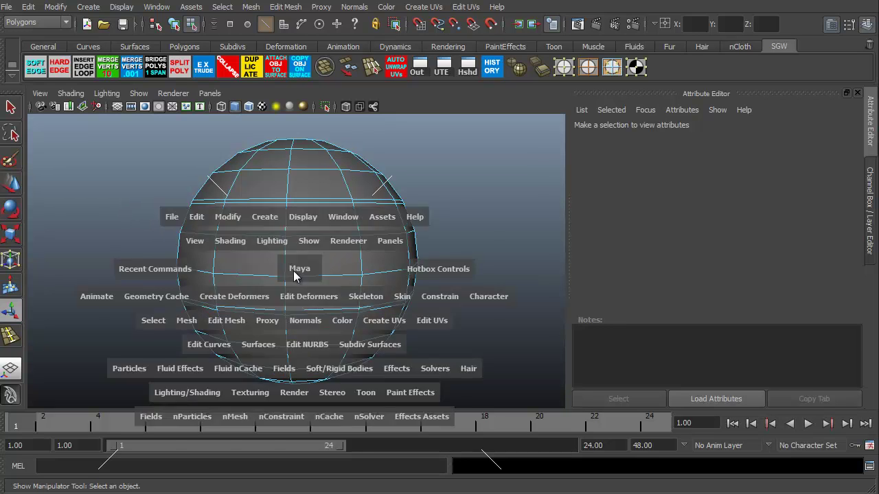
pyautogui.press('space')
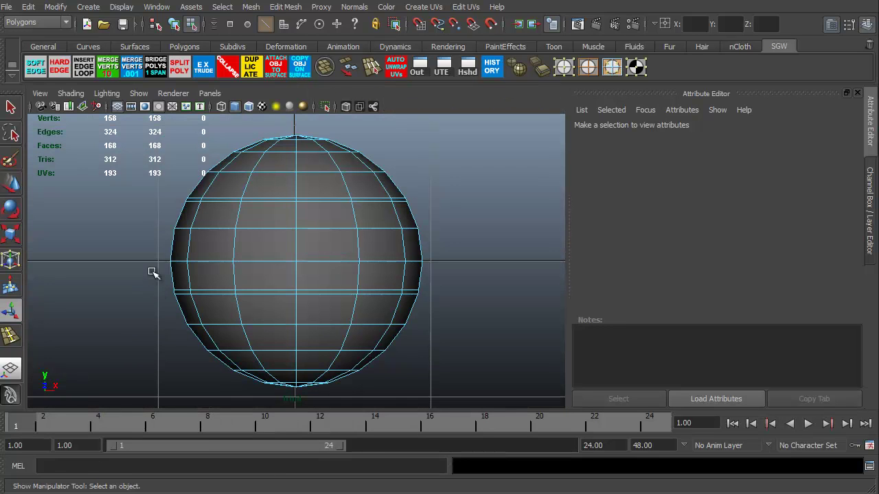
pyautogui.press('F9')
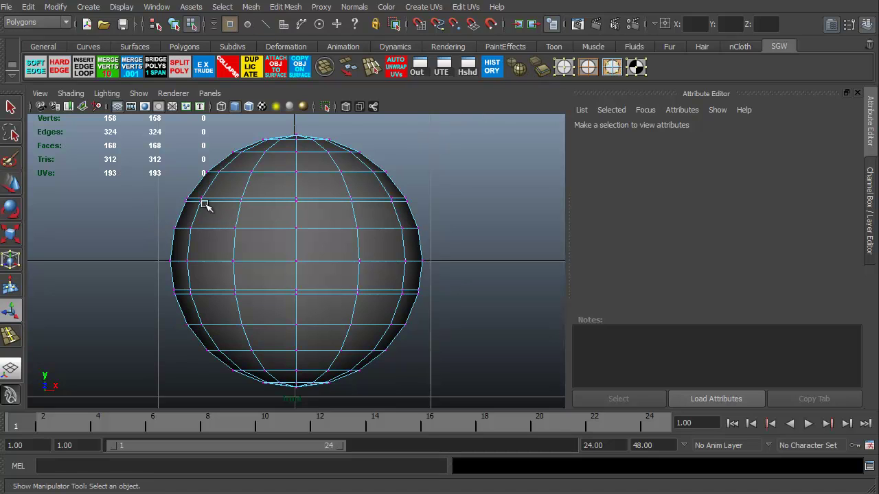
pyautogui.moveTo(106, 235); pyautogui.dragTo(479, 292)
pyautogui.moveTo(450, 243); pyautogui.dragTo(122, 198)
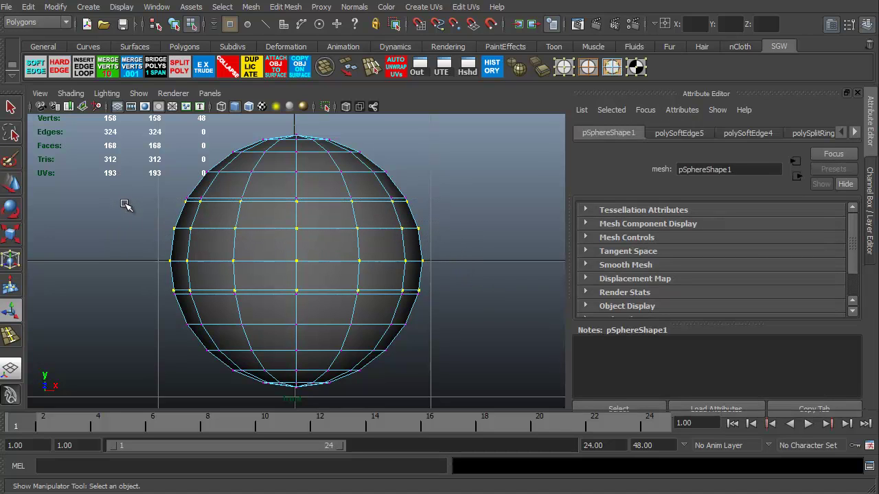
pyautogui.press('r')
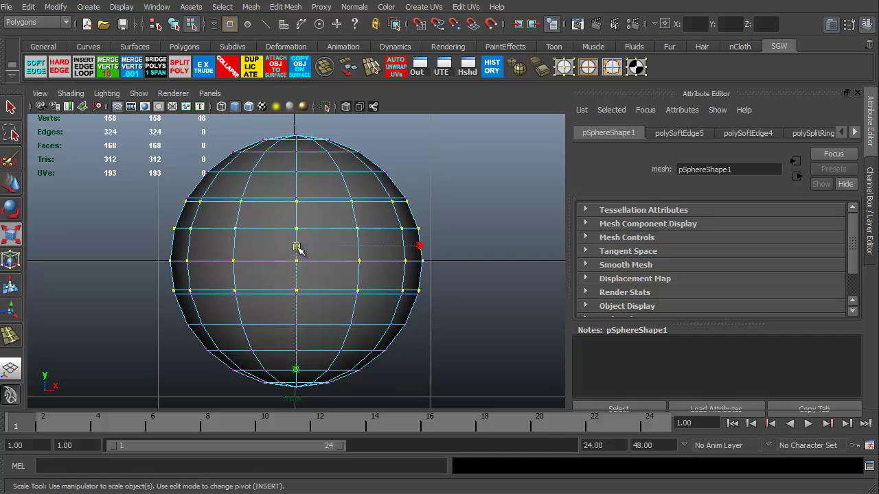
pyautogui.moveTo(297, 248); pyautogui.dragTo(247, 274)
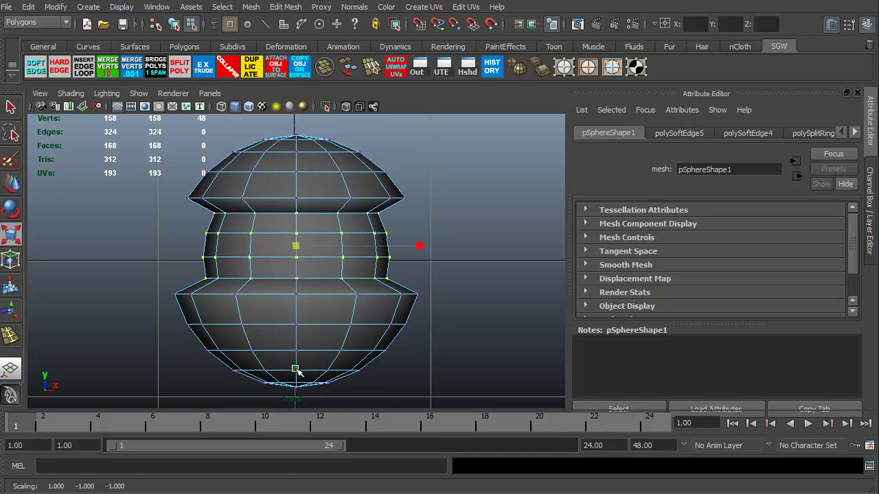
pyautogui.moveTo(296, 370); pyautogui.dragTo(308, 409)
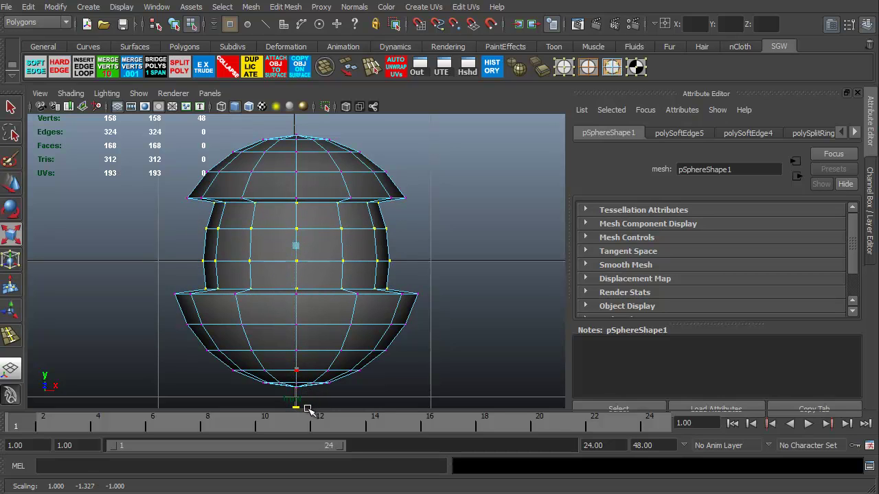
# - Return to the perspective view and object mode, and examine the recessed model's shading unselected from above and below
pyautogui.press('space')
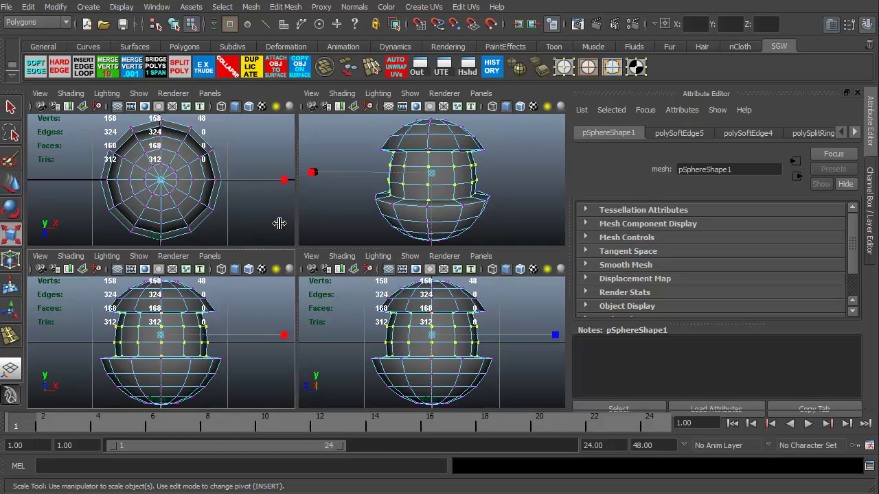
pyautogui.press('space')
pyautogui.click(138, 285)
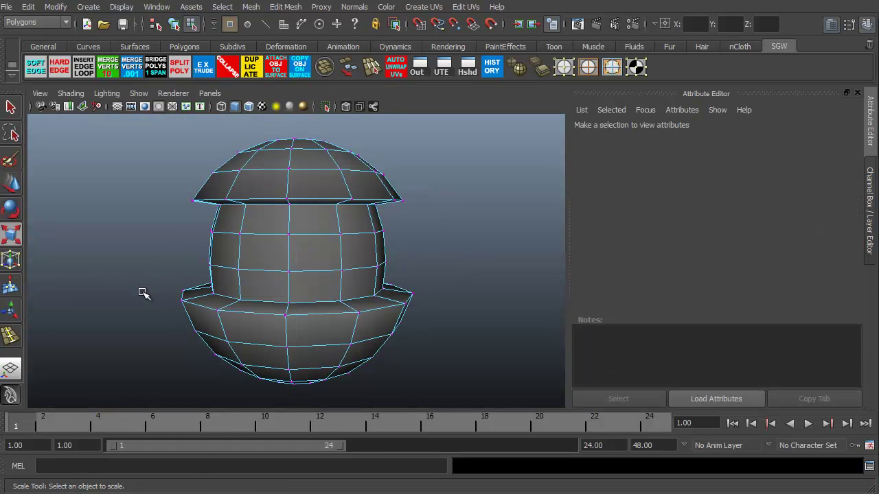
pyautogui.press('F8')
pyautogui.press('3')
pyautogui.click(138, 288)
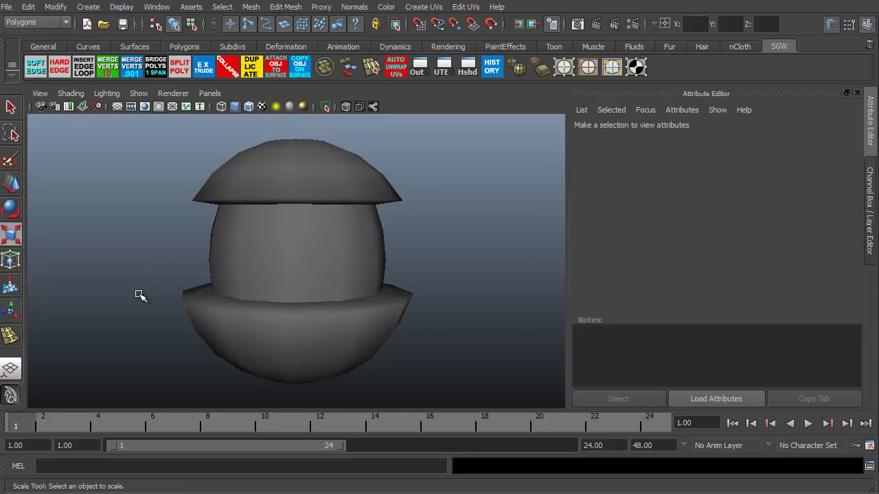
pyautogui.keyDown('alt'); pyautogui.moveTo(164, 345); pyautogui.dragTo(181, 333, button='middle'); pyautogui.keyUp('alt')
pyautogui.keyDown('alt'); pyautogui.moveTo(181, 334); pyautogui.dragTo(212, 295); pyautogui.keyUp('alt')
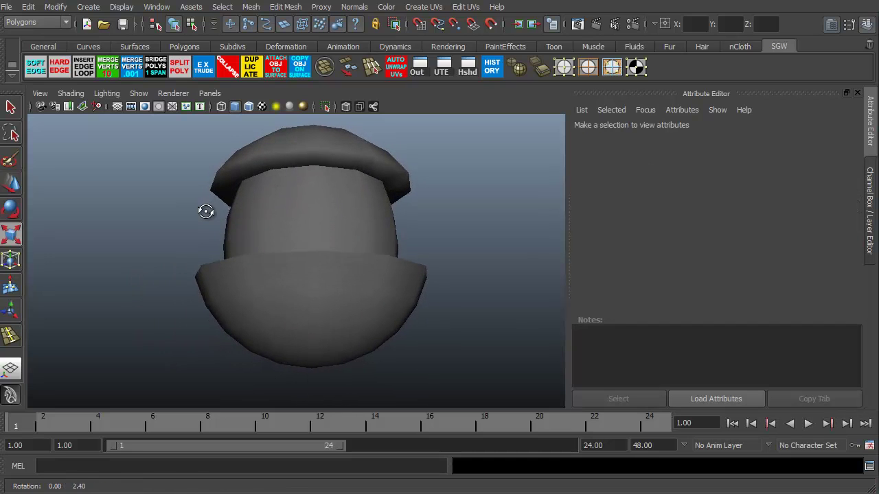
pyautogui.keyDown('alt'); pyautogui.moveTo(206, 211); pyautogui.dragTo(210, 232); pyautogui.keyUp('alt')
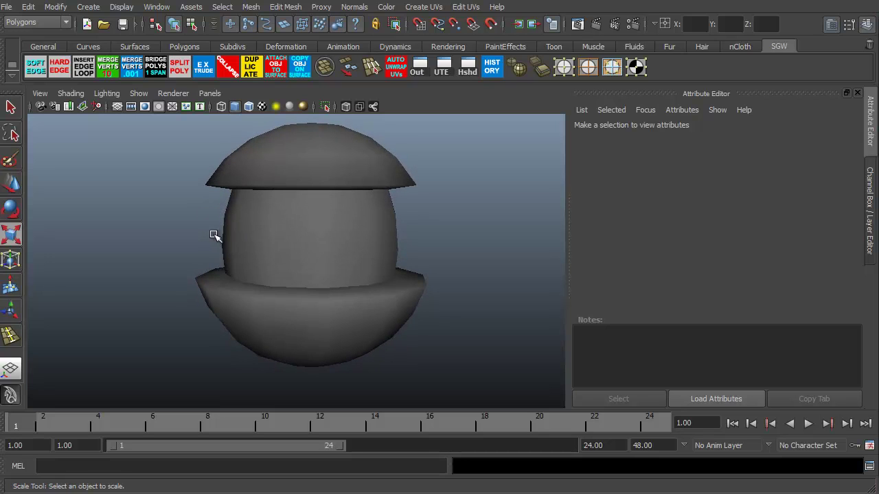
# - Apply Soften Edge to the whole model and deselect it to inspect the shading around the ledges
pyautogui.click(315, 164)
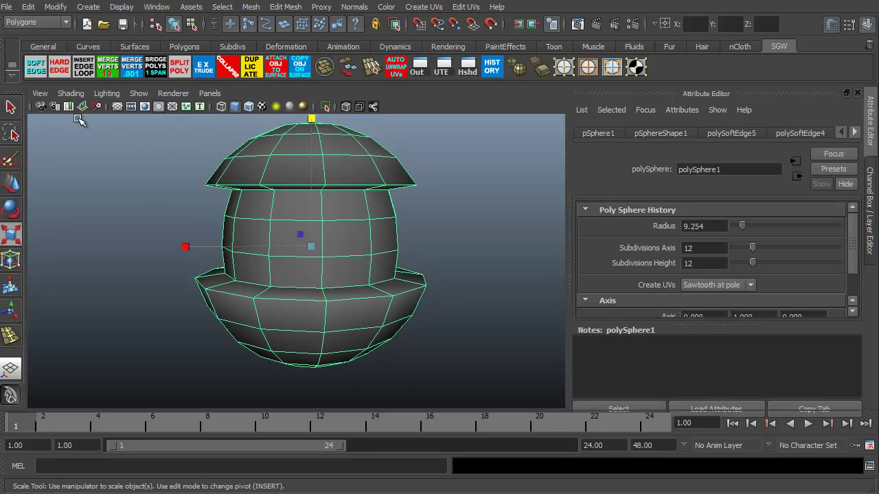
pyautogui.click(35, 69)
pyautogui.click(132, 309)
pyautogui.keyDown('alt'); pyautogui.moveTo(132, 309); pyautogui.dragTo(191, 304); pyautogui.keyUp('alt')
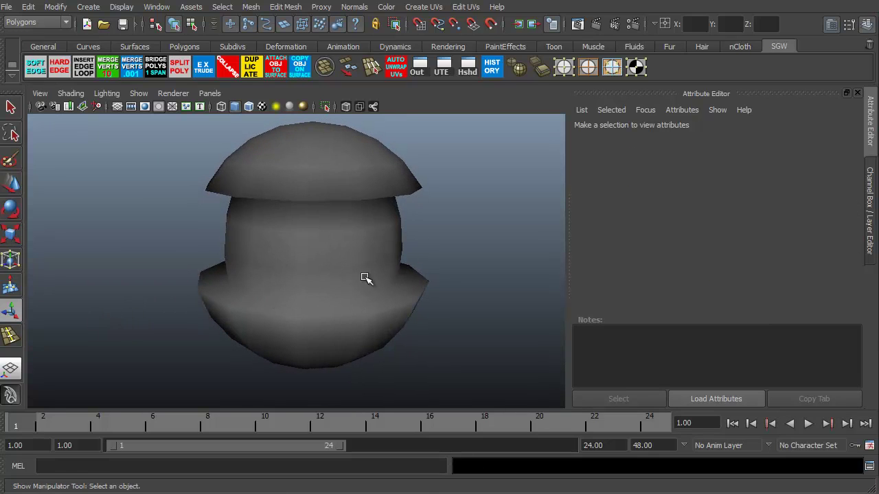
pyautogui.keyDown('alt'); pyautogui.moveTo(365, 279); pyautogui.dragTo(166, 373); pyautogui.keyUp('alt')
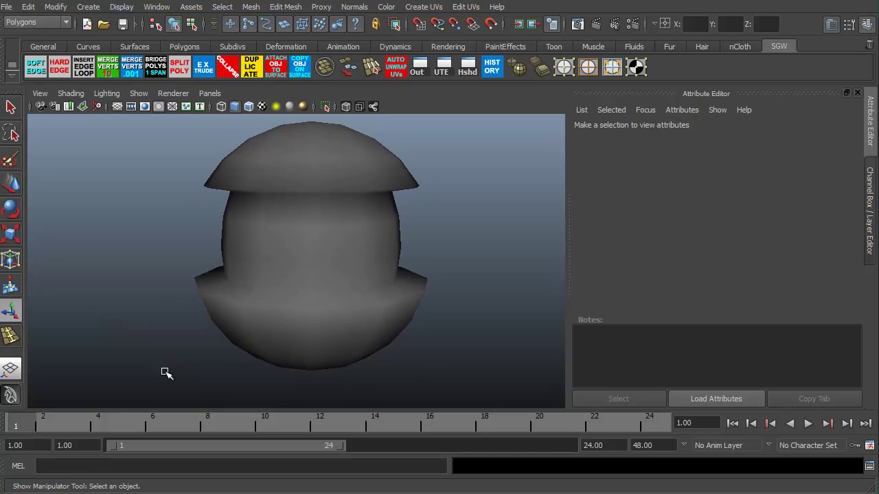
# - Harden the four edge loops along the inner corners and outer rims of the upper and lower ledges
pyautogui.click(287, 271)
pyautogui.click(588, 68)
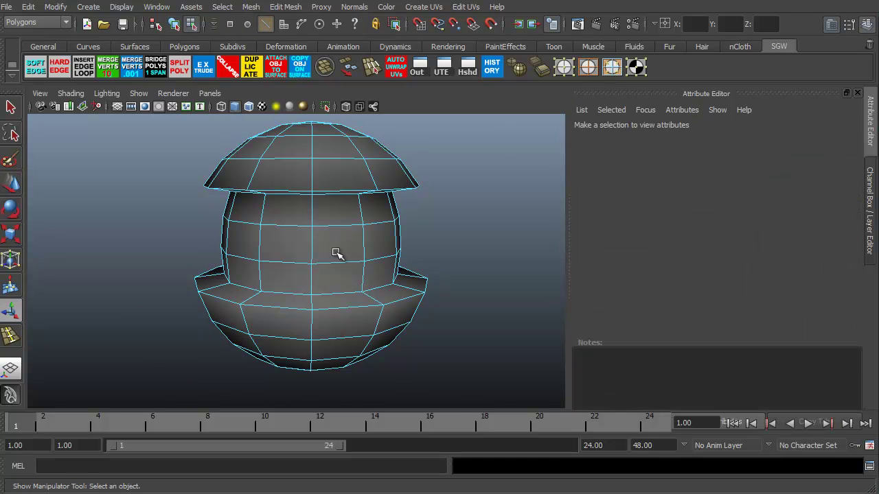
pyautogui.doubleClick(342, 295)
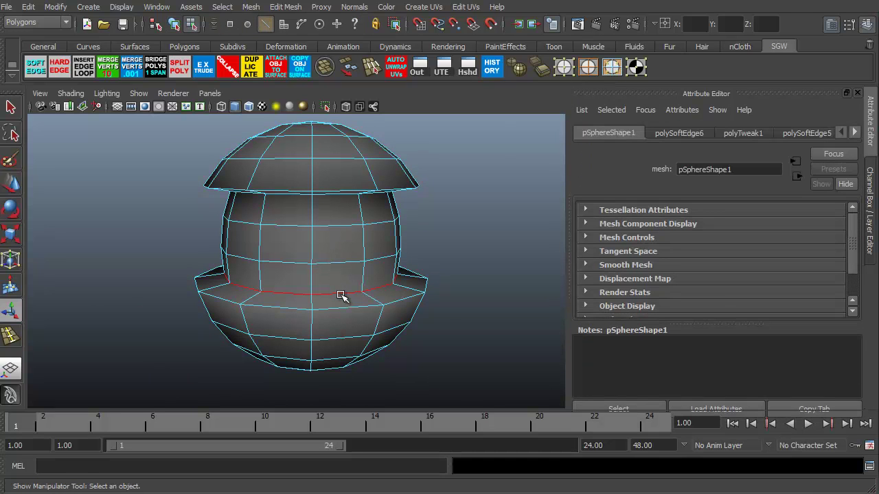
pyautogui.keyDown('shift'); pyautogui.click(341, 307); pyautogui.keyUp('shift')
pyautogui.hotkey('ctrl', 'z')
pyautogui.press('super')
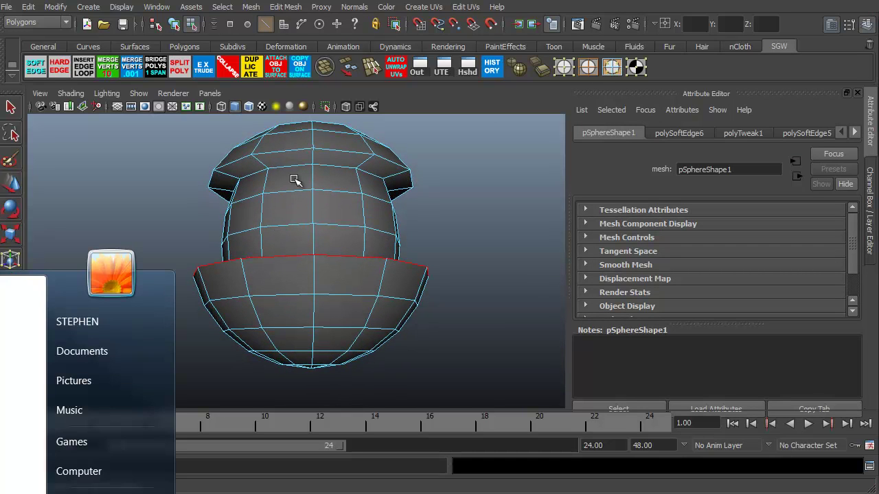
pyautogui.press('super')
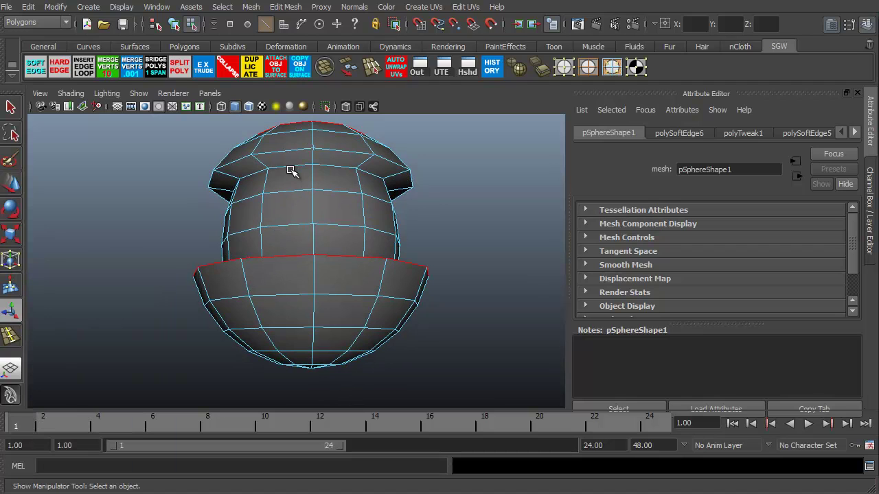
pyautogui.keyDown('shift'); pyautogui.doubleClick(291, 167); pyautogui.keyUp('shift')
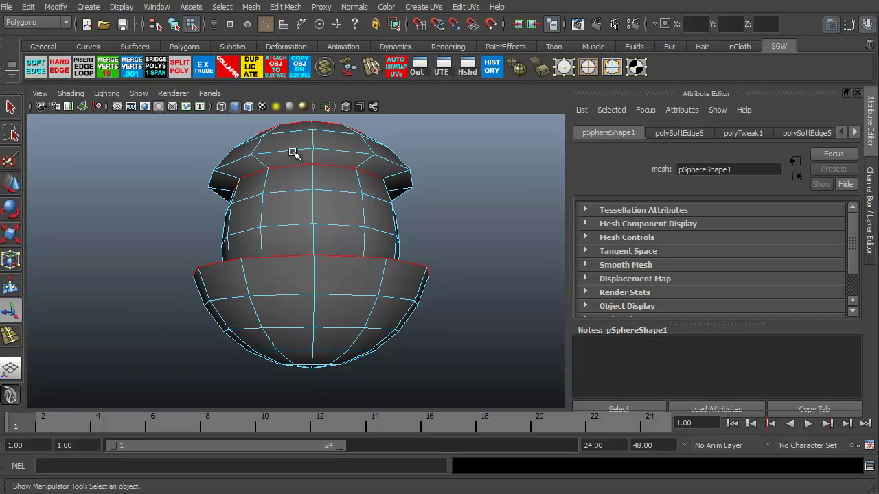
pyautogui.keyDown('shift'); pyautogui.doubleClick(293, 152); pyautogui.keyUp('shift')
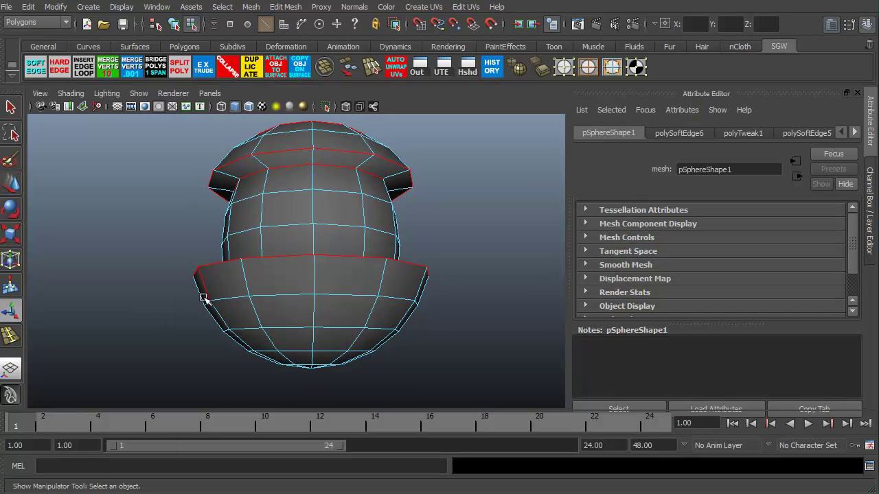
pyautogui.keyDown('alt'); pyautogui.moveTo(204, 297); pyautogui.dragTo(227, 251); pyautogui.keyUp('alt')
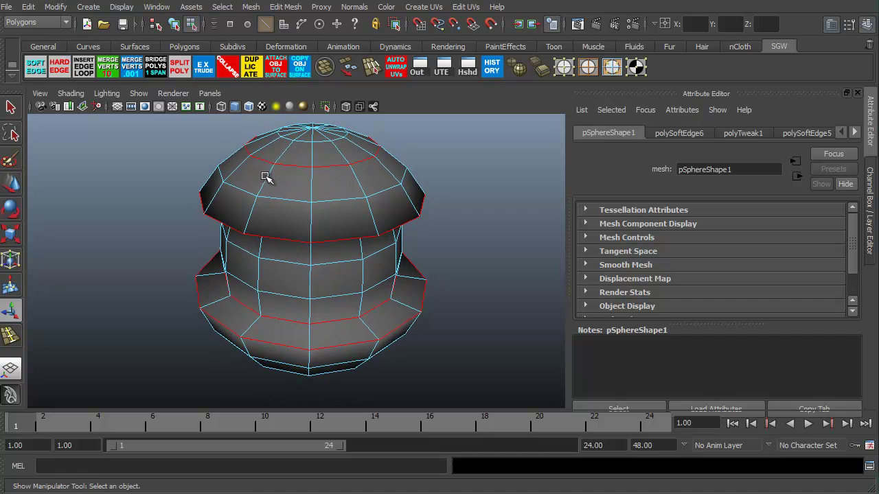
pyautogui.keyDown('alt'); pyautogui.moveTo(273, 189); pyautogui.dragTo(227, 130); pyautogui.keyUp('alt')
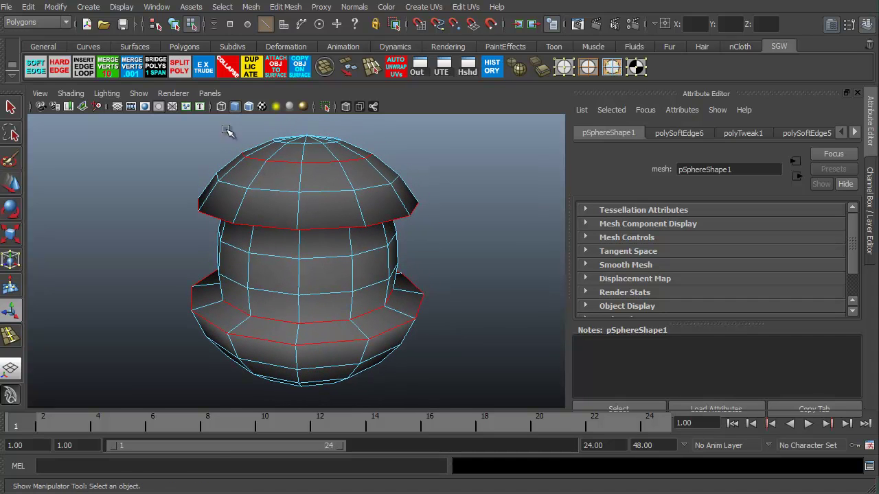
pyautogui.keyDown('alt'); pyautogui.moveTo(304, 232); pyautogui.dragTo(331, 208); pyautogui.keyUp('alt')
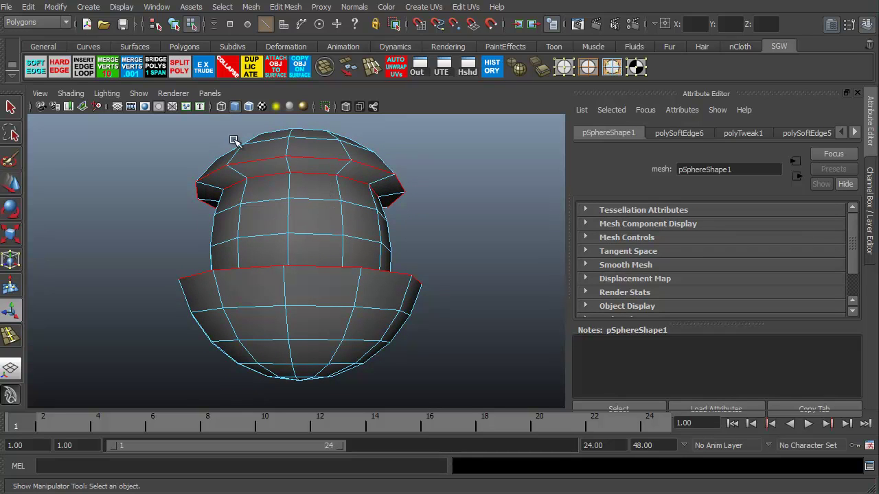
pyautogui.keyDown('alt'); pyautogui.moveTo(244, 251); pyautogui.dragTo(171, 237); pyautogui.keyUp('alt')
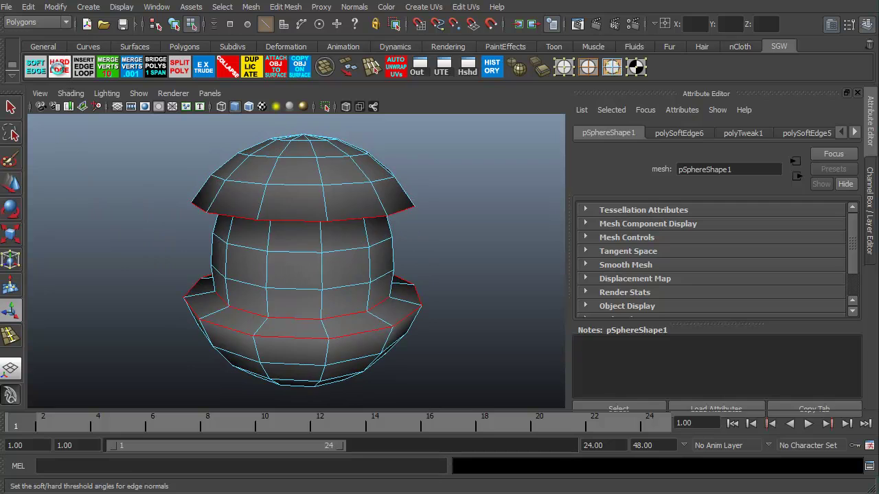
pyautogui.click(59, 67)
pyautogui.click(108, 255)
pyautogui.moveTo(137, 319)
pyautogui.keyDown('alt'); pyautogui.mouseDown()
pyautogui.moveTo(128, 306)
pyautogui.moveTo(136, 313)
pyautogui.mouseUp(); pyautogui.keyUp('alt')
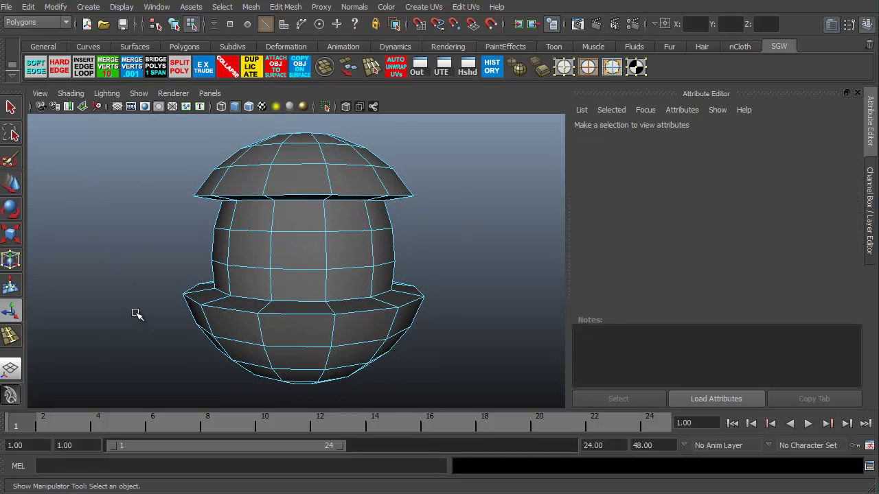
# - Examine the unselected model's shading in object mode from several angles and distances, especially along the hardened ledges
pyautogui.press('F8')
pyautogui.click(158, 295)
pyautogui.keyDown('alt'); pyautogui.moveTo(186, 330); pyautogui.dragTo(153, 281, button='right'); pyautogui.keyUp('alt')
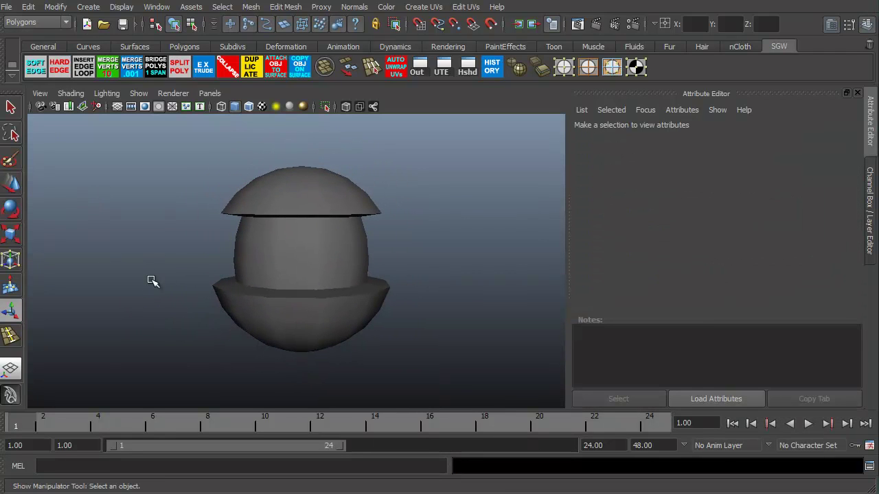
pyautogui.keyDown('alt'); pyautogui.moveTo(153, 281); pyautogui.dragTo(293, 287); pyautogui.keyUp('alt')
pyautogui.moveTo(166, 283)
pyautogui.keyDown('alt'); pyautogui.mouseDown()
pyautogui.moveTo(252, 279)
pyautogui.moveTo(318, 306)
pyautogui.moveTo(320, 326)
pyautogui.moveTo(149, 269)
pyautogui.moveTo(143, 295)
pyautogui.moveTo(144, 284)
pyautogui.moveTo(151, 289)
pyautogui.mouseUp(); pyautogui.keyUp('alt')
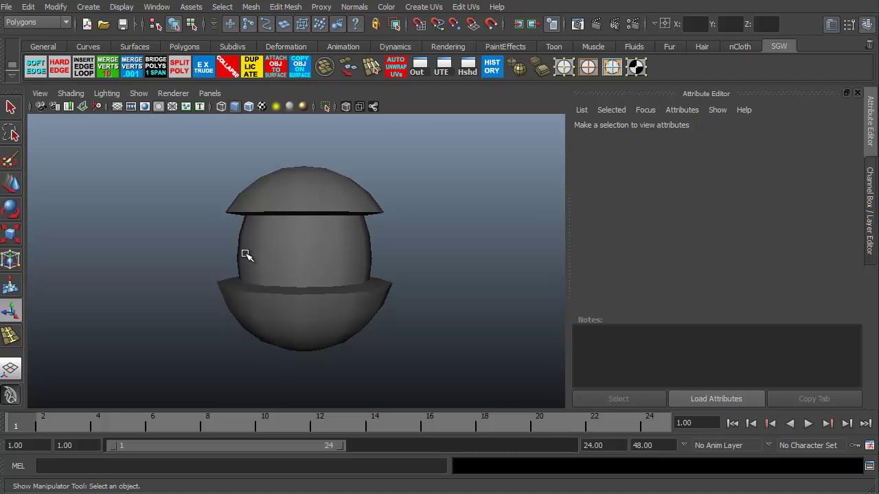
pyautogui.keyDown('alt'); pyautogui.moveTo(183, 240); pyautogui.dragTo(76, 251); pyautogui.keyUp('alt')
pyautogui.keyDown('alt'); pyautogui.moveTo(126, 316); pyautogui.dragTo(165, 293); pyautogui.keyUp('alt')
pyautogui.scroll(3, 169, 259)
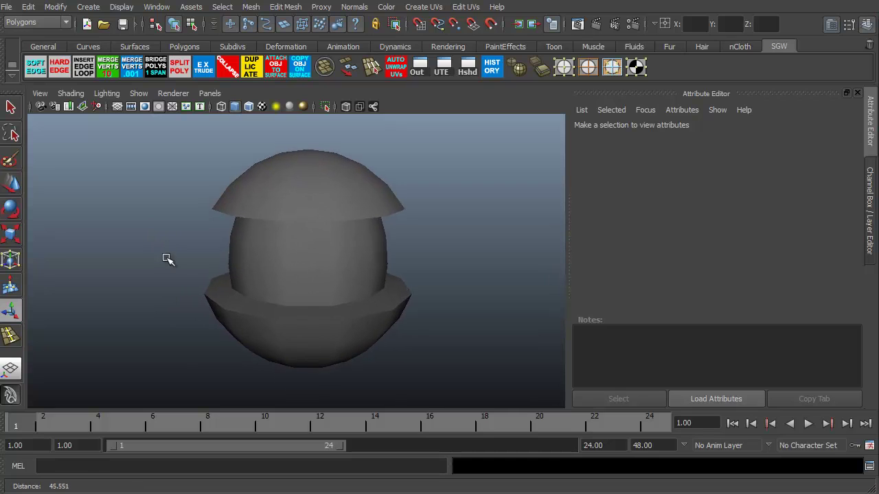
# - Harden the edge loop around the upper dome, one row above its outer rim
pyautogui.click(302, 209)
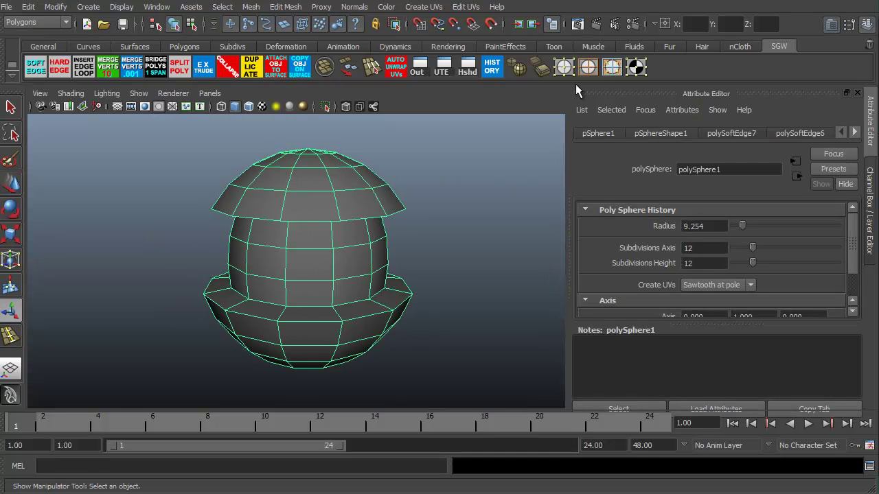
pyautogui.click(585, 67)
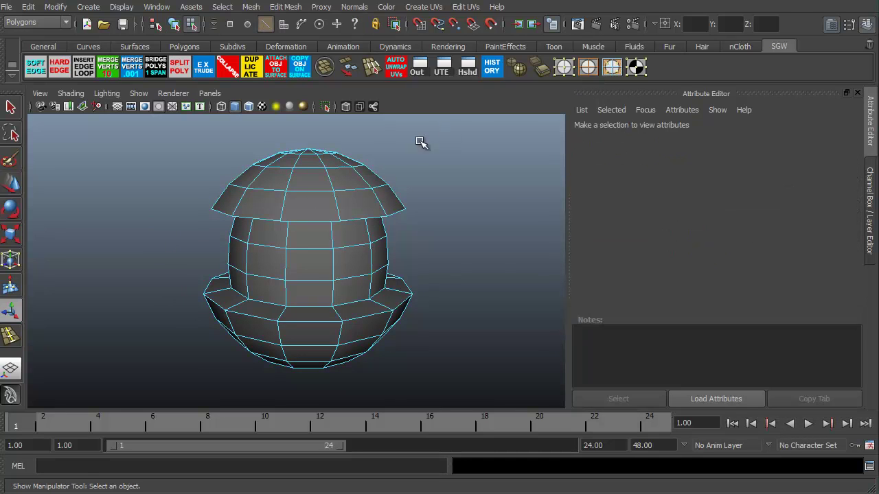
pyautogui.doubleClick(305, 191)
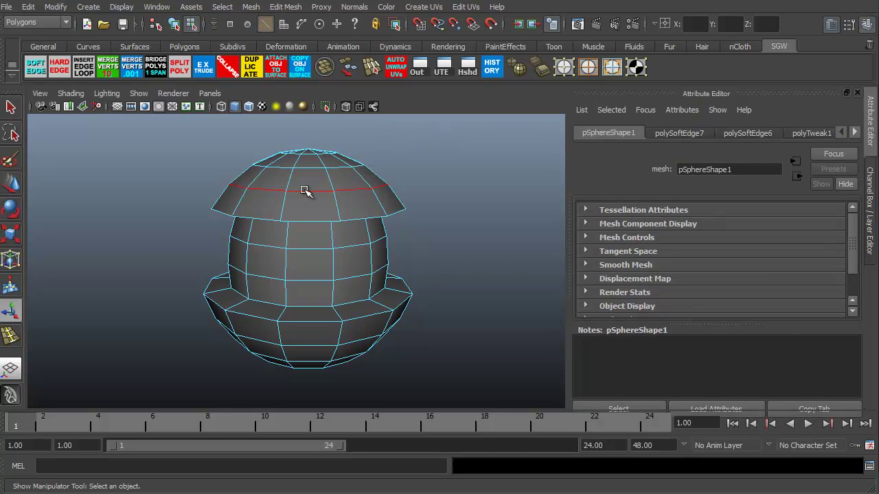
pyautogui.click(60, 67)
# - Scale the vertices at the crown of the dome inward and move them down to flatten the upper cap around a small raised centre
pyautogui.keyDown('alt'); pyautogui.moveTo(137, 215); pyautogui.dragTo(183, 238); pyautogui.keyUp('alt')
pyautogui.press('F9')
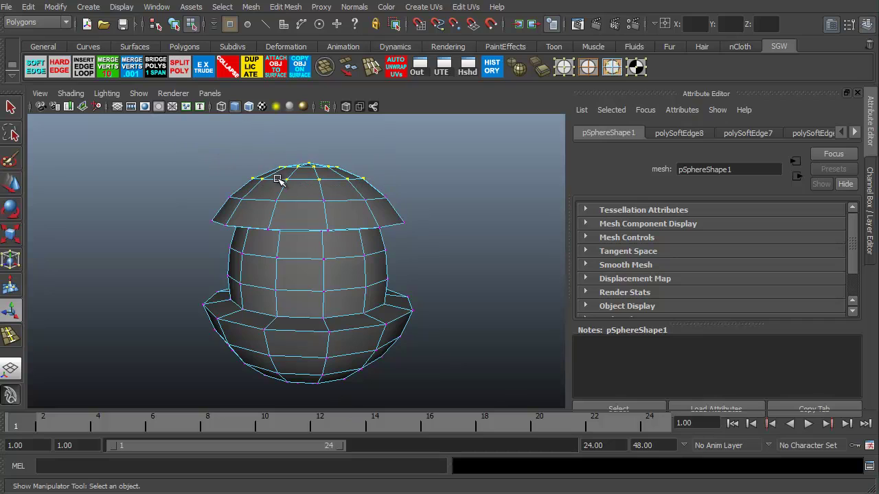
pyautogui.press('r')
pyautogui.moveTo(306, 172); pyautogui.dragTo(254, 187)
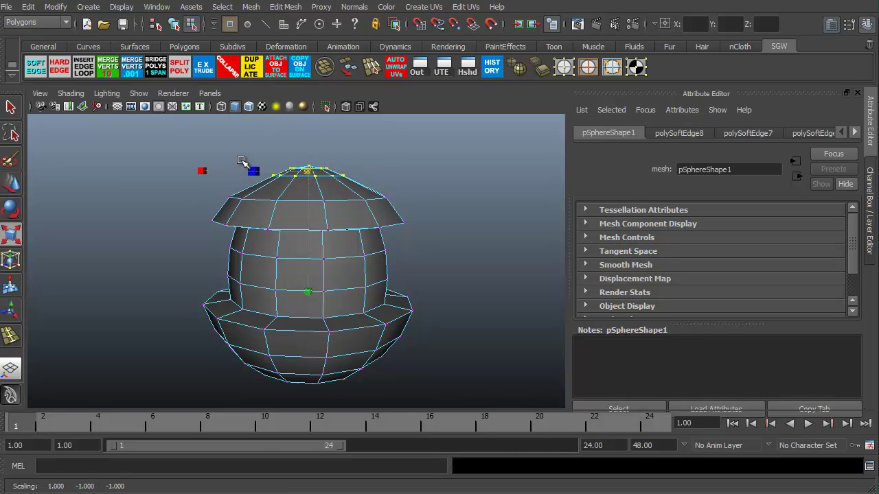
pyautogui.press('w')
pyautogui.keyDown('alt'); pyautogui.moveTo(230, 224); pyautogui.dragTo(231, 271, button='middle'); pyautogui.keyUp('alt')
pyautogui.moveTo(305, 139); pyautogui.dragTo(307, 161)
pyautogui.keyDown('alt'); pyautogui.moveTo(255, 302); pyautogui.dragTo(204, 261); pyautogui.keyUp('alt')
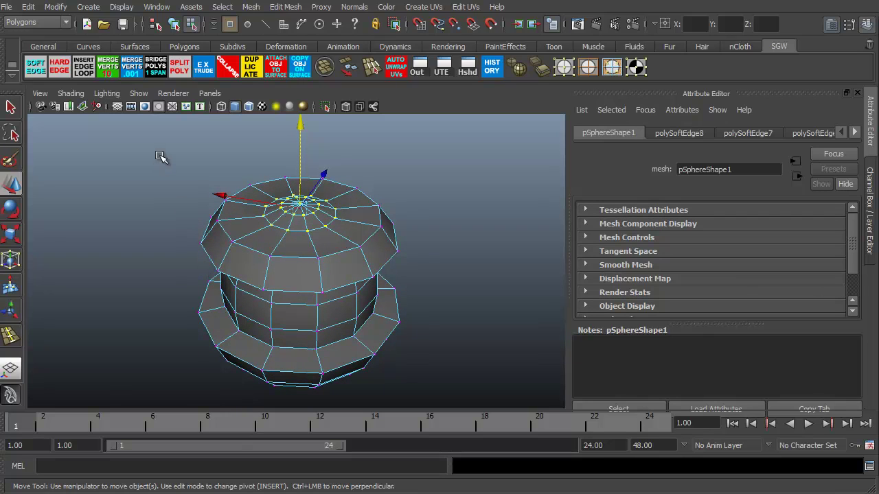
# - Harden the edge loop around the small raised centre of the upper cap
pyautogui.click(589, 69)
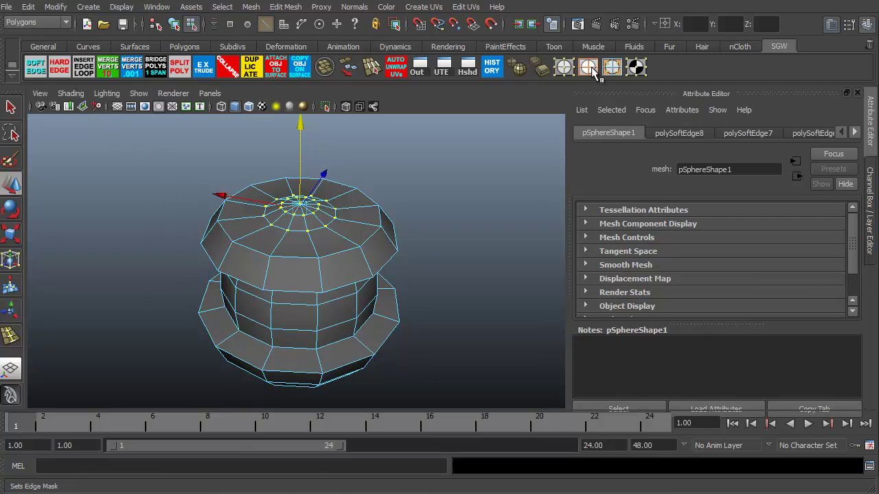
pyautogui.doubleClick(302, 231)
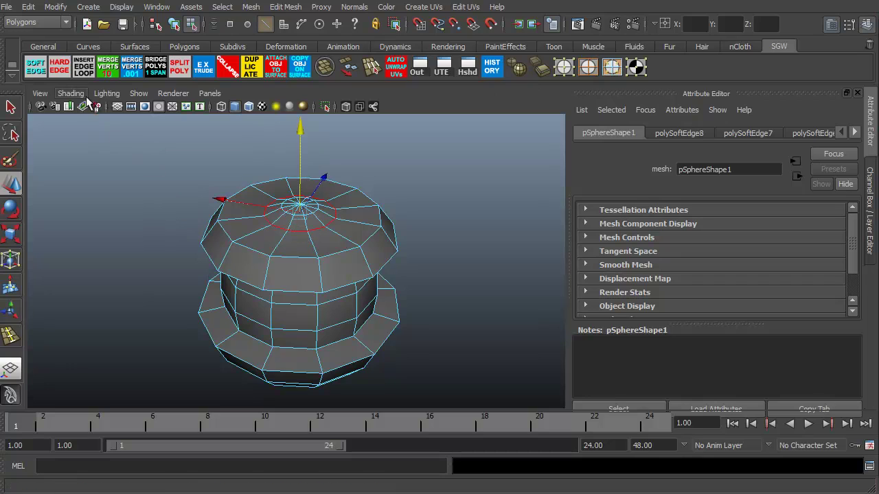
pyautogui.click(59, 67)
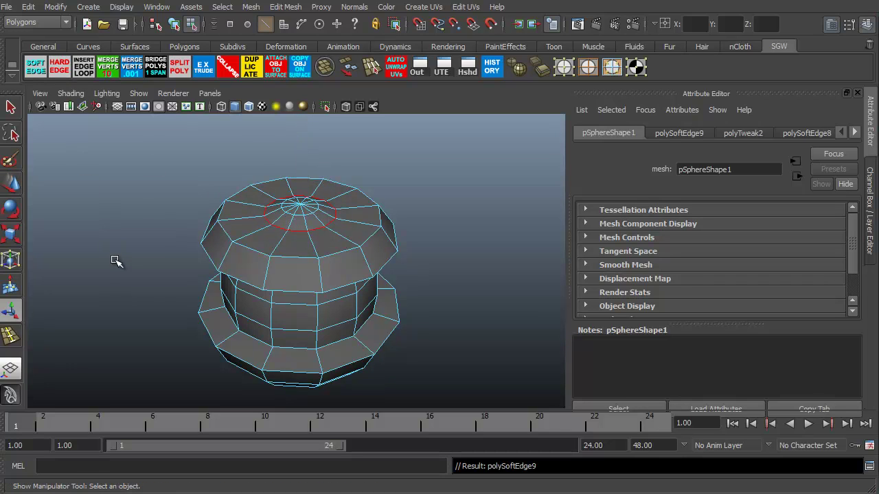
# - Examine the reshaped model's shading unselected in object mode, and show where the Soften Edge and Harden Edge commands are found
pyautogui.click(138, 308)
pyautogui.keyDown('alt'); pyautogui.moveTo(138, 309); pyautogui.dragTo(219, 284); pyautogui.keyUp('alt')
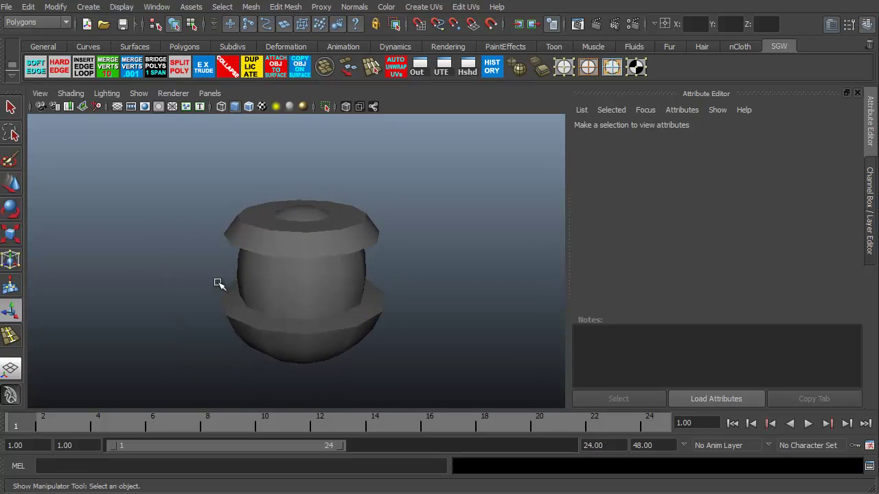
pyautogui.keyDown('alt'); pyautogui.moveTo(232, 265); pyautogui.dragTo(313, 286, button='right'); pyautogui.keyUp('alt')
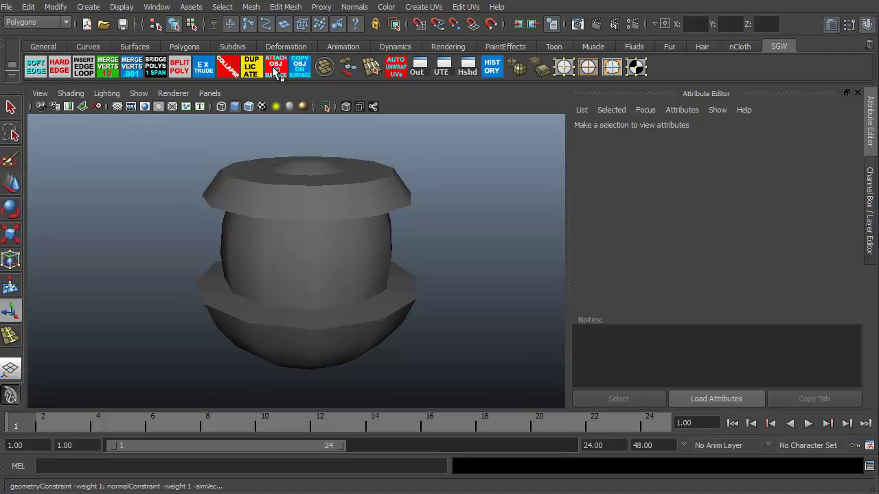
pyautogui.click(354, 7)
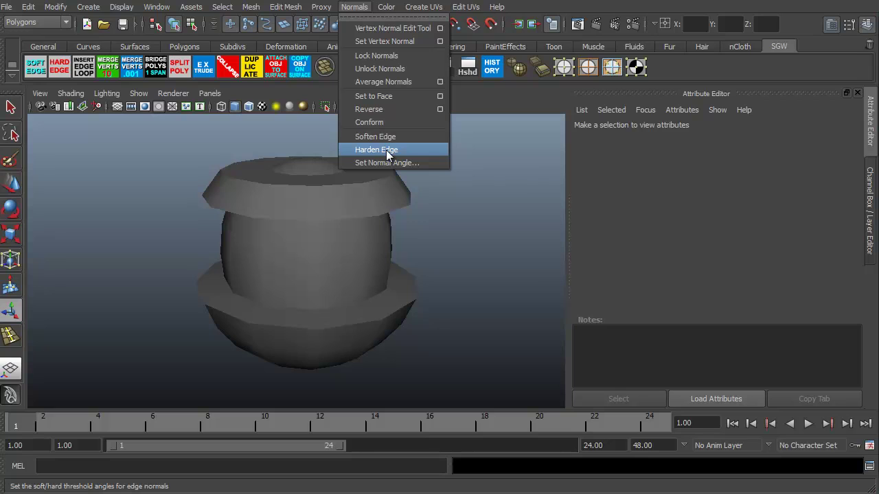
pyautogui.click(153, 200)
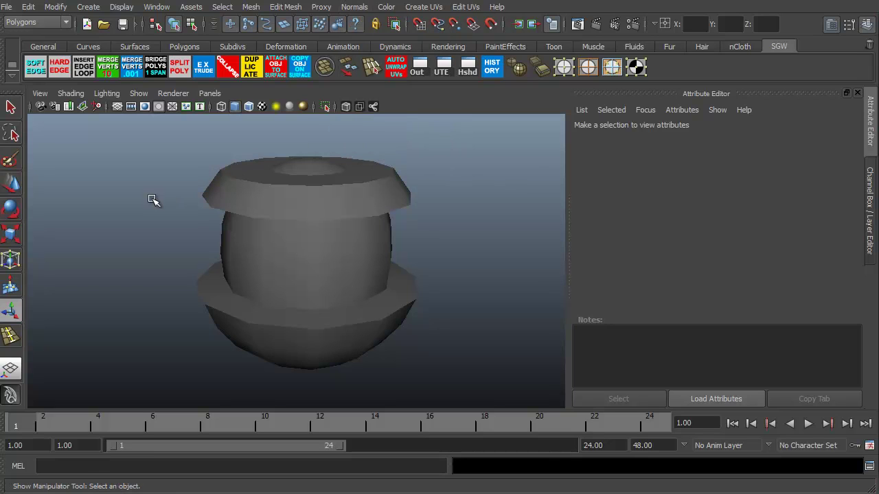
# - Duplicate the model and move the copy along the X axis until it stands clear beside the original
pyautogui.keyDown('alt'); pyautogui.moveTo(164, 308); pyautogui.dragTo(219, 333); pyautogui.keyUp('alt')
pyautogui.click(337, 275)
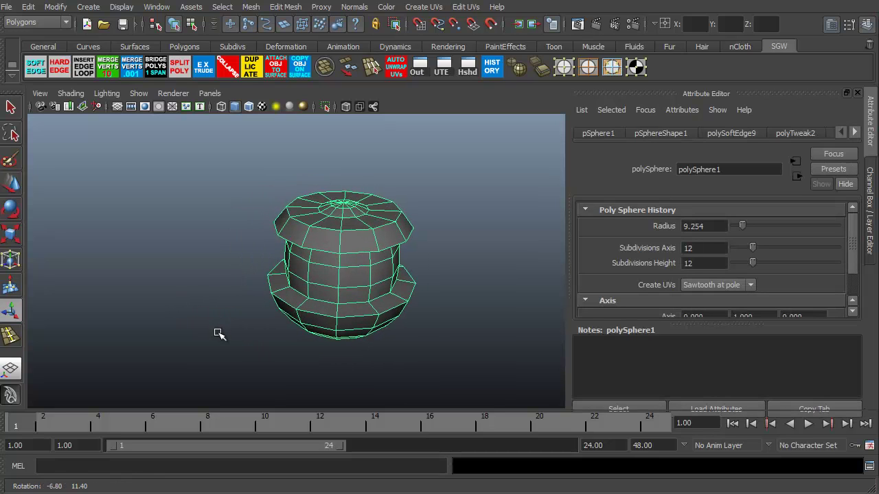
pyautogui.hotkey('ctrl', 'd')
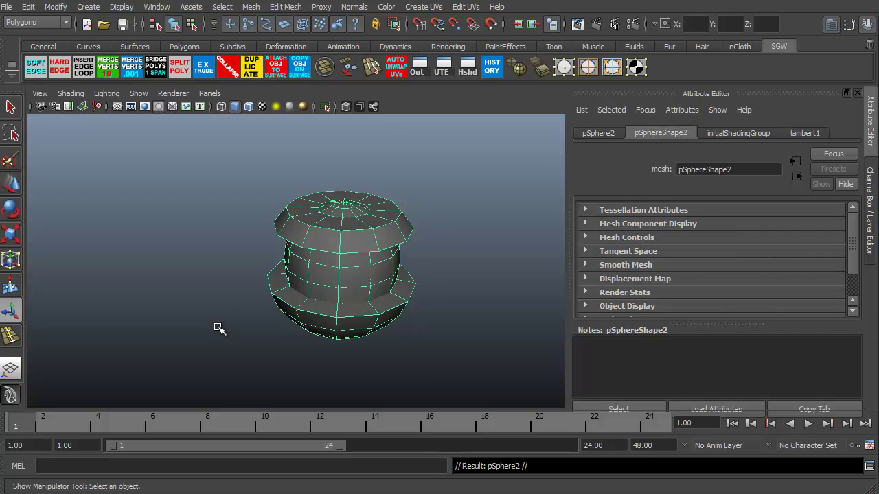
pyautogui.press('w')
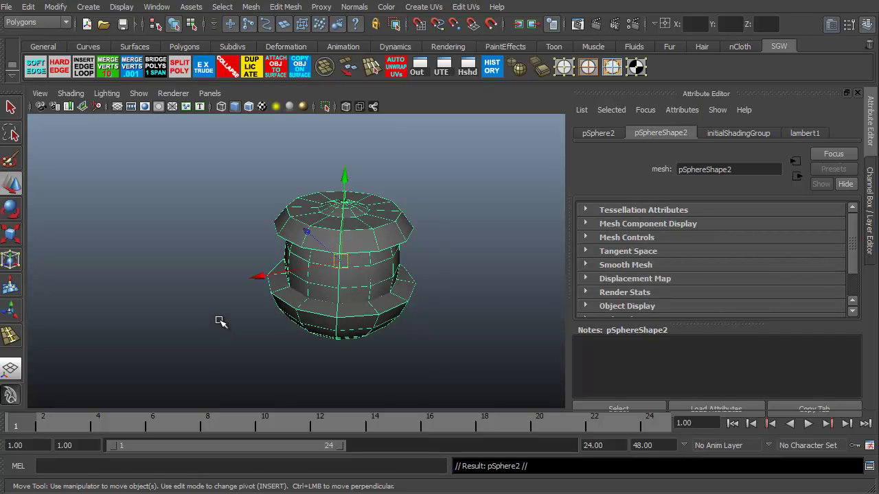
pyautogui.moveTo(259, 278); pyautogui.dragTo(198, 318)
pyautogui.keyDown('alt'); pyautogui.moveTo(199, 318); pyautogui.dragTo(248, 335, button='middle'); pyautogui.keyUp('alt')
pyautogui.keyDown('alt'); pyautogui.moveTo(248, 335); pyautogui.dragTo(286, 324); pyautogui.keyUp('alt')
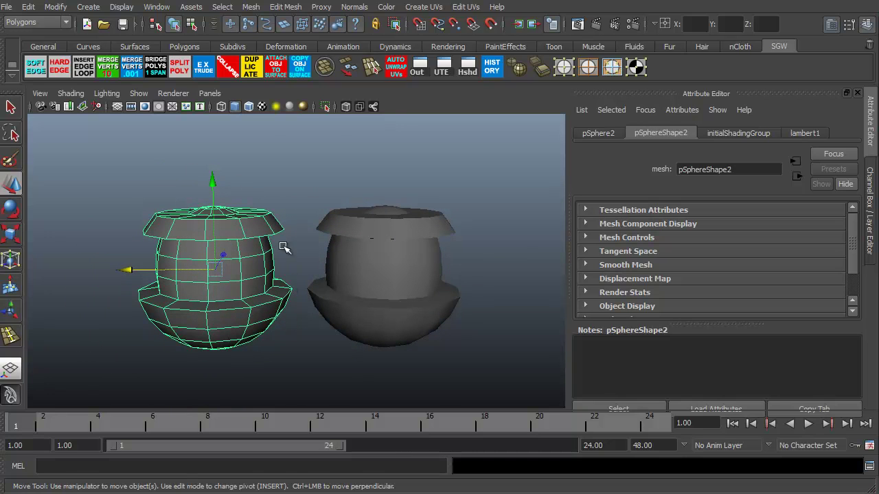
# - Open the Outliner, deselect everything, and shorten its window so that it fits on the screen
pyautogui.click(161, 10)
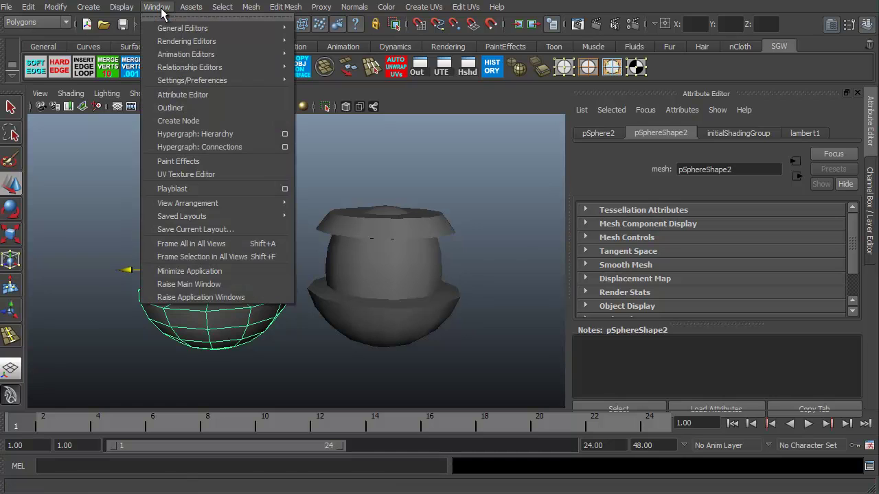
pyautogui.click(171, 108)
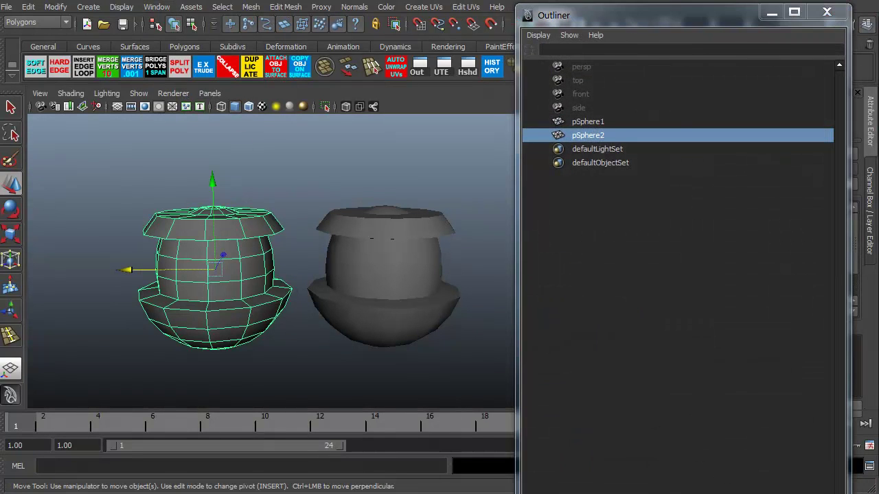
pyautogui.click(545, 455)
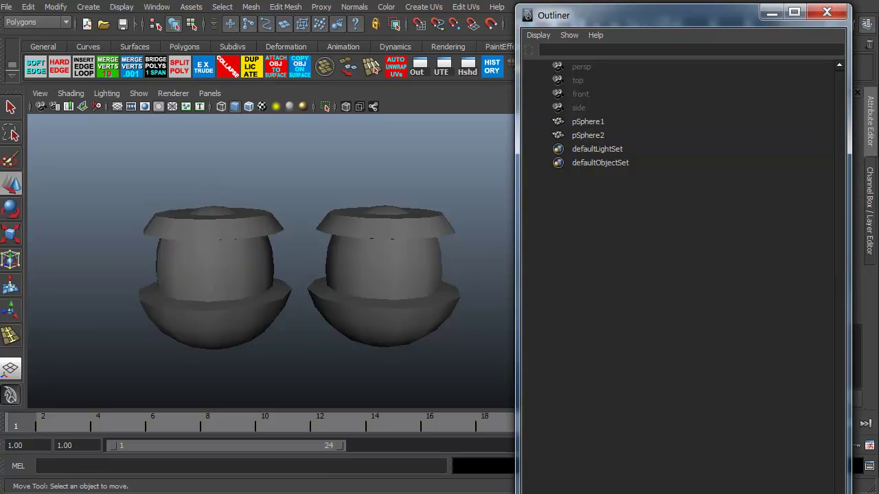
pyautogui.moveTo(518, 493); pyautogui.dragTo(520, 480)
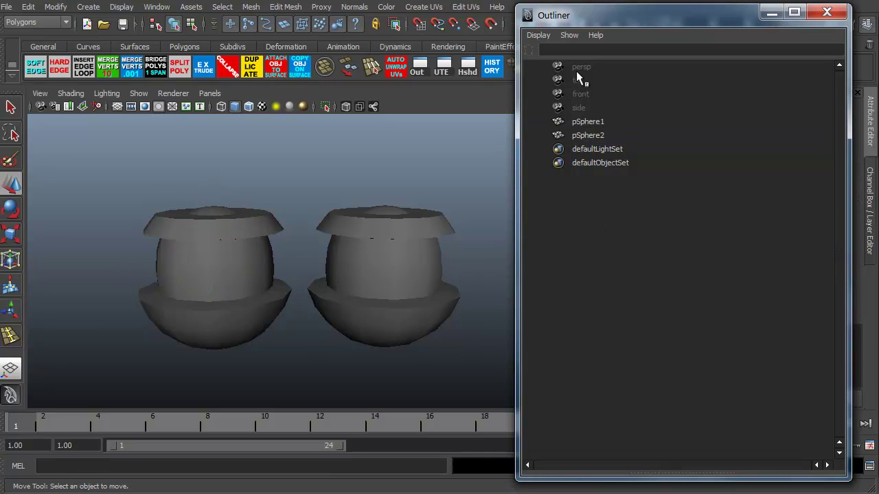
# - Select the original and the copy in turn to match them to their Outliner entries, and examine both unselected from several angles
pyautogui.click(386, 224)
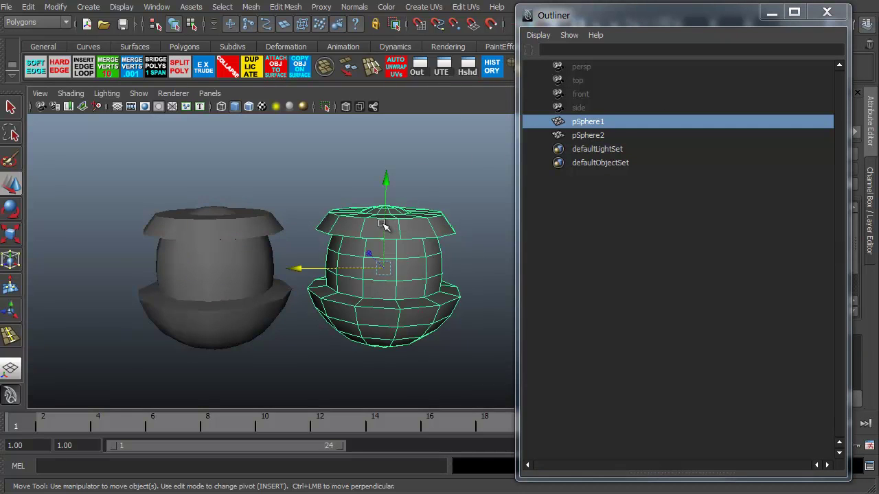
pyautogui.click(235, 245)
pyautogui.click(380, 230)
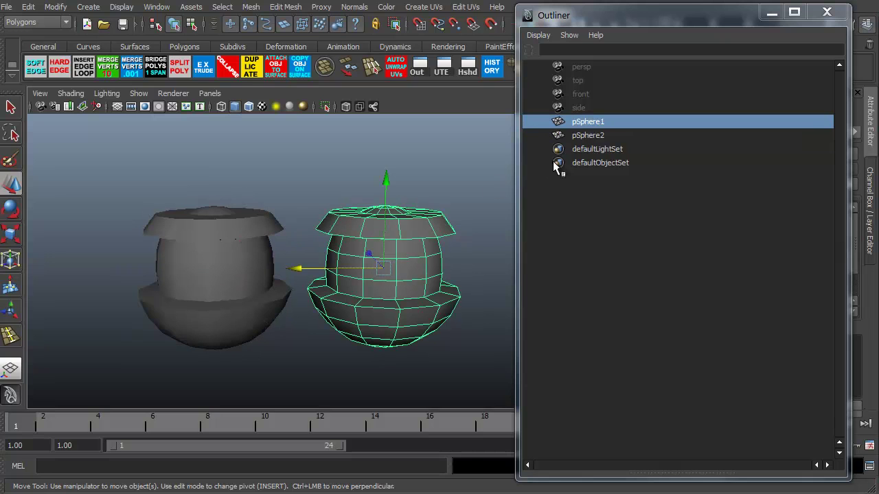
pyautogui.click(229, 227)
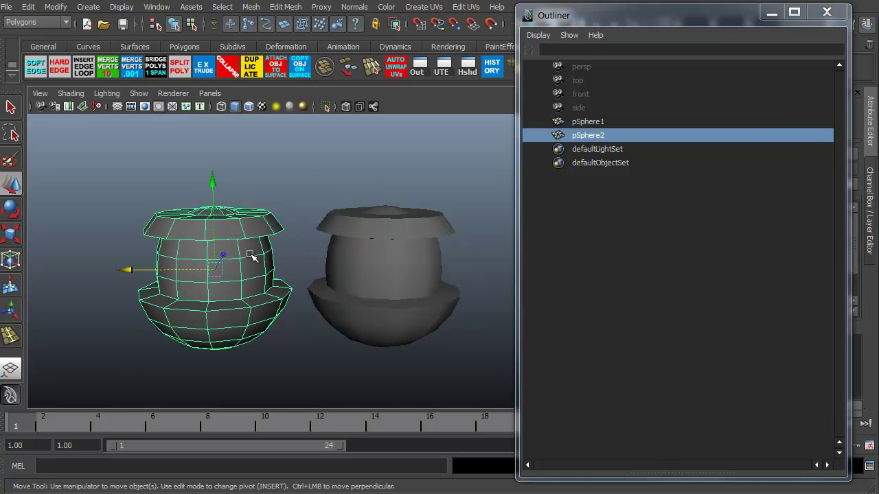
pyautogui.moveTo(281, 294); pyautogui.dragTo(281, 324, button='middle')
pyautogui.click(301, 211)
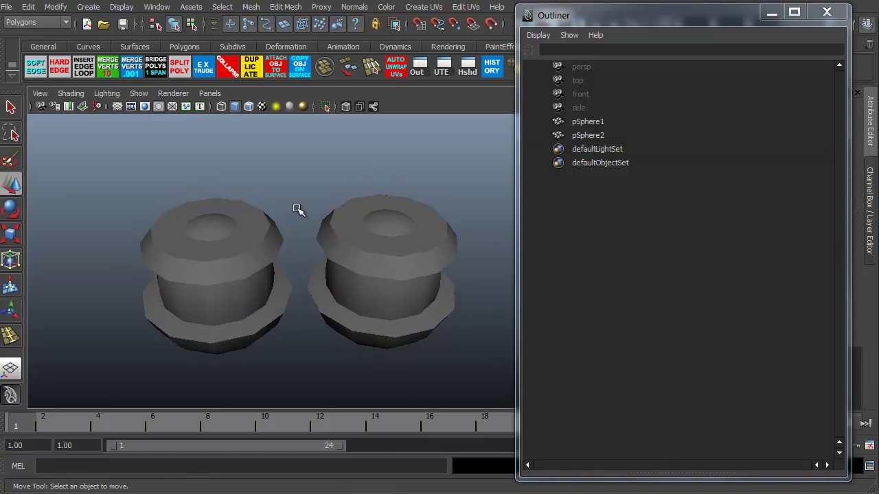
pyautogui.keyDown('alt'); pyautogui.moveTo(196, 177); pyautogui.dragTo(183, 155); pyautogui.keyUp('alt')
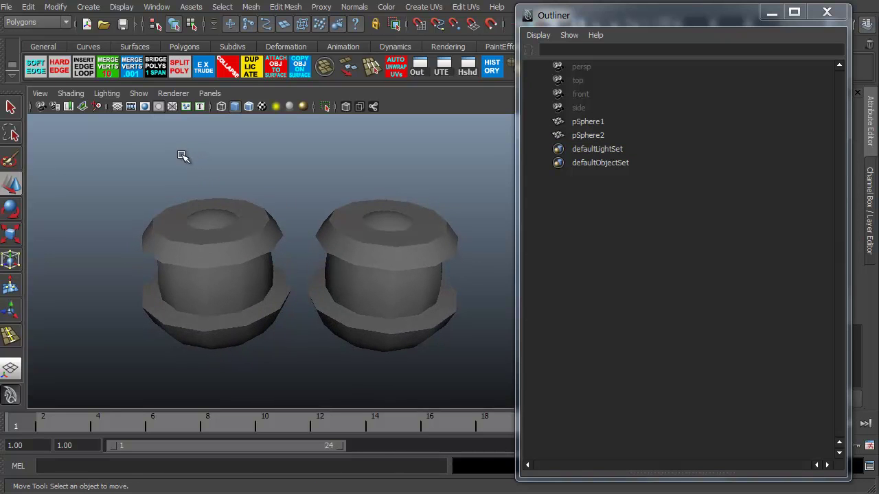
pyautogui.keyDown('alt'); pyautogui.moveTo(257, 212); pyautogui.dragTo(269, 174); pyautogui.keyUp('alt')
# - Select both models and combine them into a single mesh
pyautogui.moveTo(116, 184); pyautogui.dragTo(471, 369)
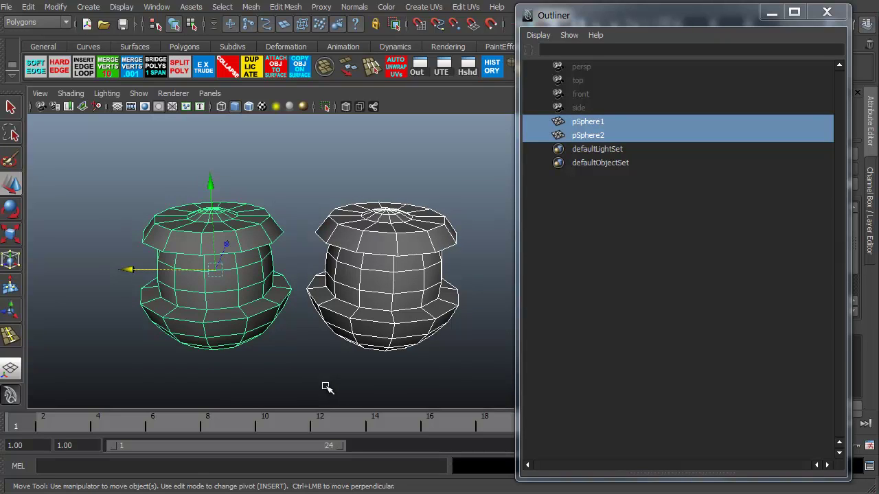
pyautogui.click(251, 8)
pyautogui.click(265, 26)
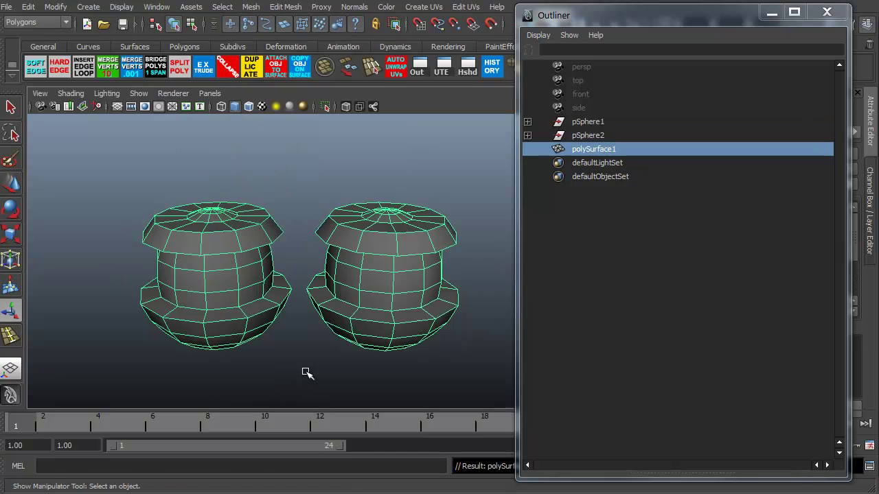
pyautogui.moveTo(307, 373)
pyautogui.keyDown('alt'); pyautogui.mouseDown()
pyautogui.moveTo(295, 345)
pyautogui.moveTo(296, 364)
pyautogui.moveTo(312, 371)
pyautogui.moveTo(342, 358)
pyautogui.moveTo(303, 371)
pyautogui.mouseUp(); pyautogui.keyUp('alt')
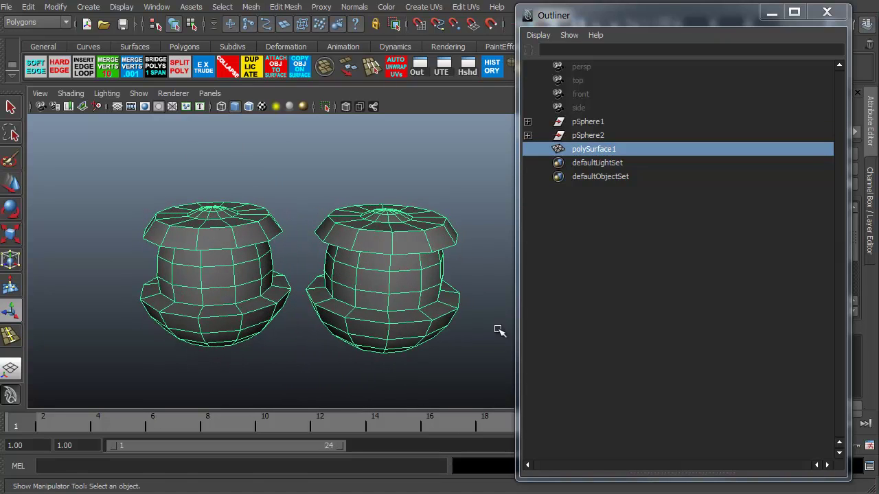
# - Inspect the Outliner entries pSphere1, pSphere2 and polySurface1 by selecting each one, ending with polySurface1 selected
pyautogui.click(596, 136)
pyautogui.click(594, 123)
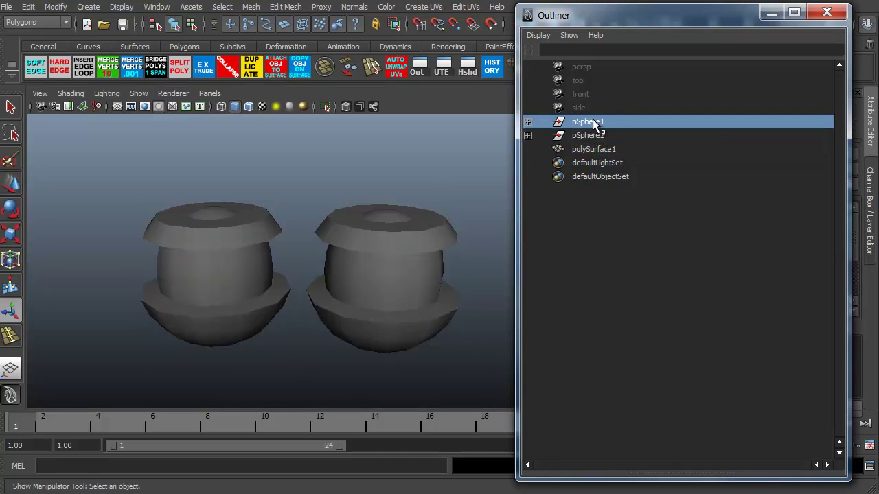
pyautogui.click(596, 136)
pyautogui.click(594, 123)
pyautogui.click(595, 136)
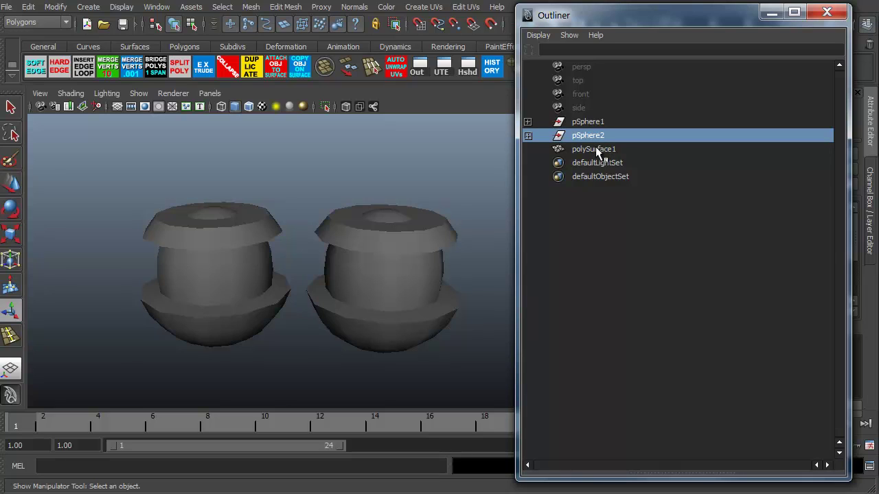
pyautogui.click(596, 151)
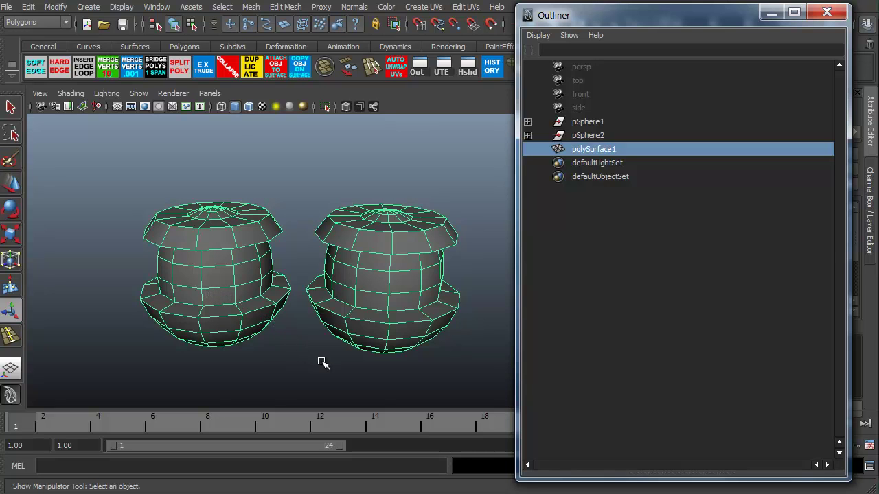
# - Delete the construction history of the combined mesh polySurface1, then deselect and reselect it in the Outliner
pyautogui.moveTo(322, 364)
pyautogui.keyDown('alt'); pyautogui.mouseDown()
pyautogui.moveTo(314, 337)
pyautogui.moveTo(339, 365)
pyautogui.moveTo(306, 339)
pyautogui.moveTo(309, 371)
pyautogui.moveTo(307, 335)
pyautogui.moveTo(315, 357)
pyautogui.mouseUp(); pyautogui.keyUp('alt')
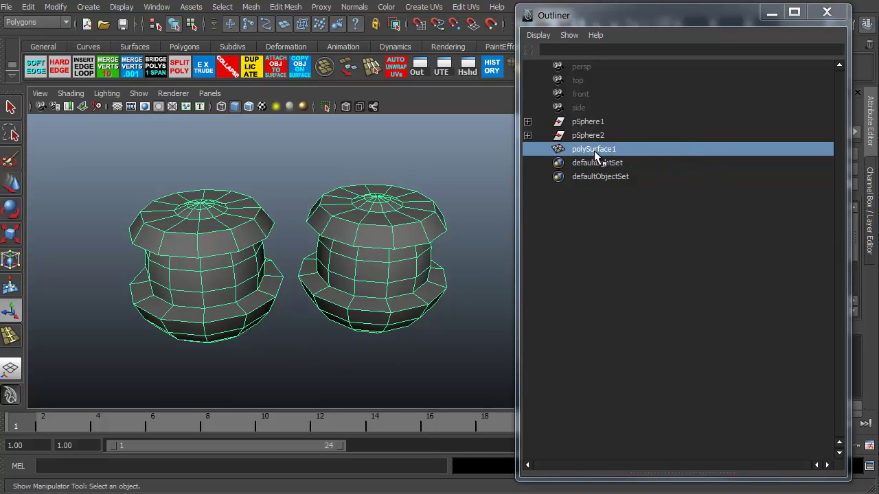
pyautogui.click(29, 7)
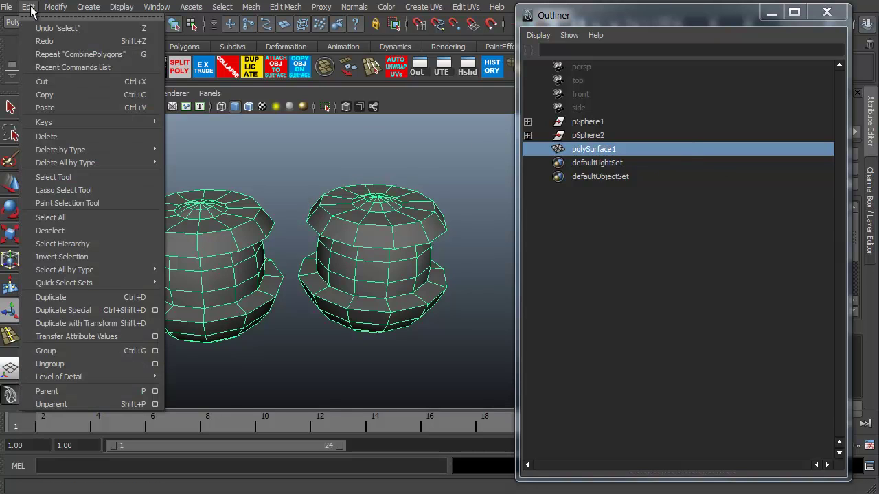
pyautogui.moveTo(69, 163)
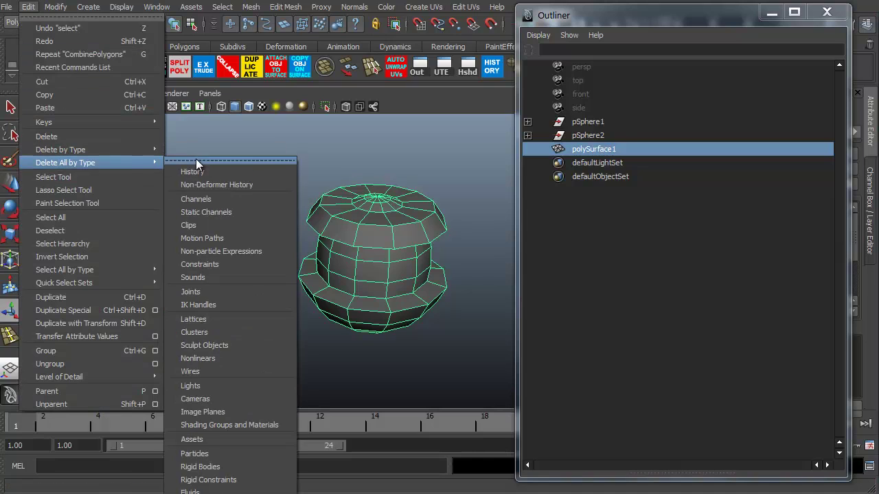
pyautogui.moveTo(134, 153)
pyautogui.click(196, 161)
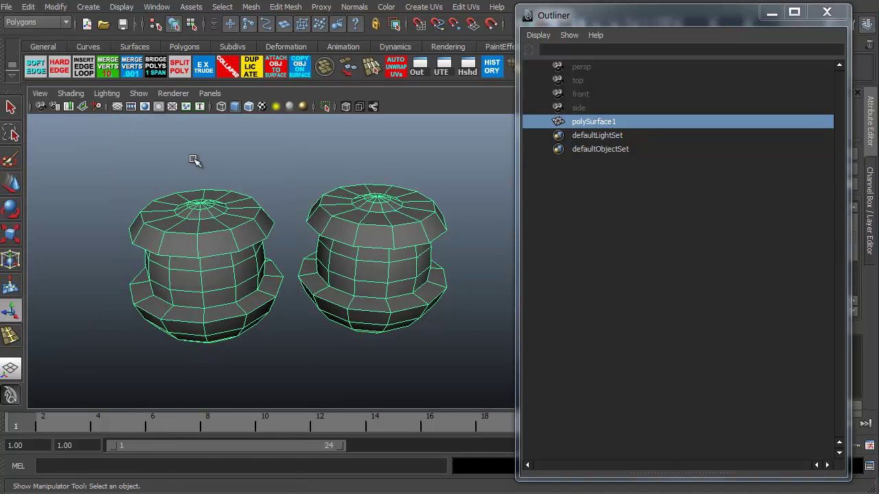
pyautogui.click(640, 218)
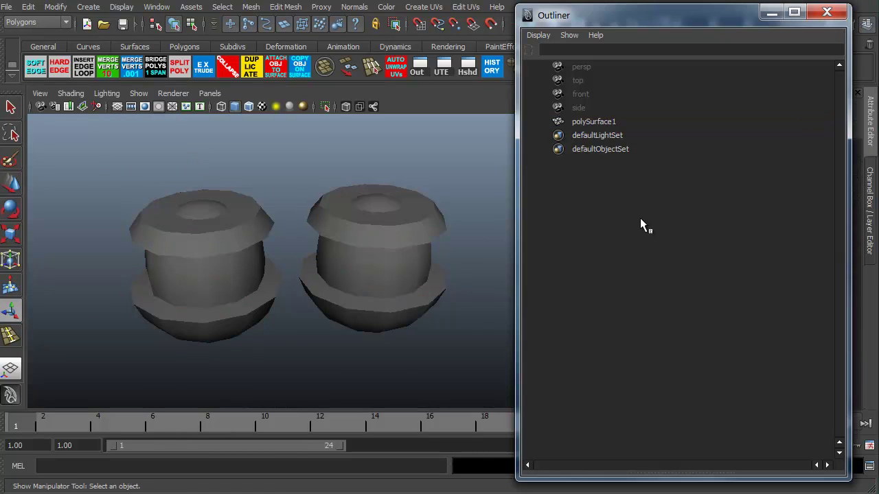
pyautogui.click(591, 122)
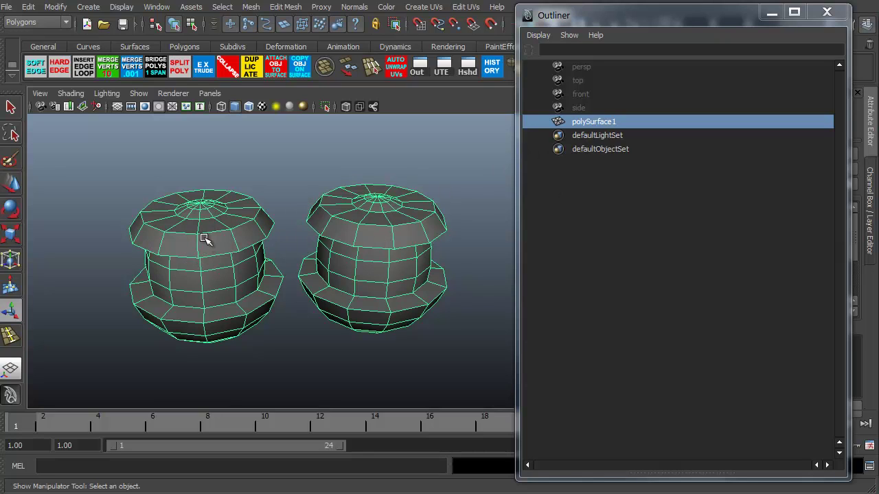
# - Marquee-select edges on both parts of the combined mesh to check that they are editable together, then return to object mode
pyautogui.press('F8')
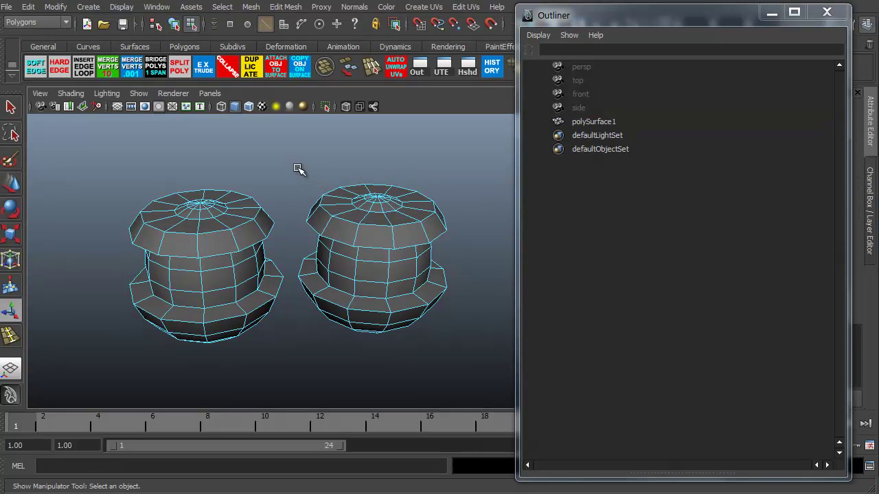
pyautogui.moveTo(298, 169); pyautogui.dragTo(471, 258)
pyautogui.moveTo(114, 177); pyautogui.dragTo(226, 245)
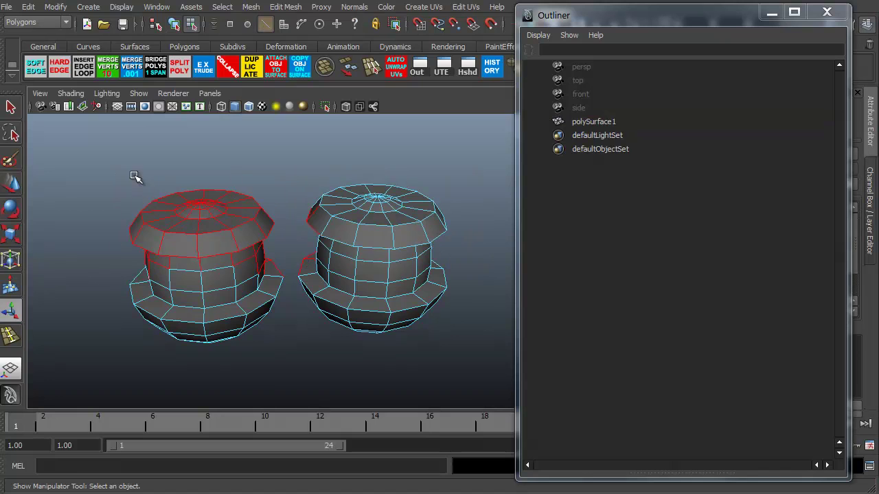
pyautogui.moveTo(309, 190); pyautogui.dragTo(467, 318)
pyautogui.moveTo(405, 354); pyautogui.dragTo(297, 285)
pyautogui.keyDown('shift'); pyautogui.moveTo(139, 264); pyautogui.dragTo(287, 346); pyautogui.keyUp('shift')
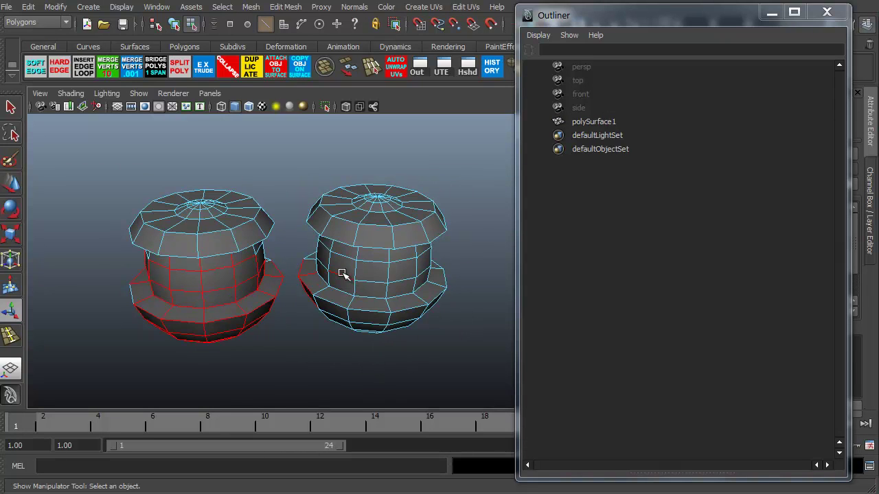
pyautogui.press('F8')
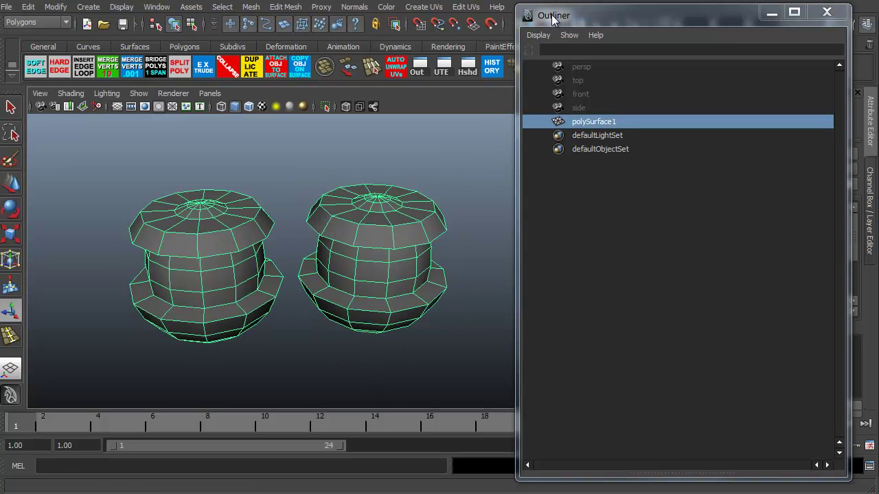
# - Minimize the Outliner and separate the combined mesh into individual objects
pyautogui.click(772, 13)
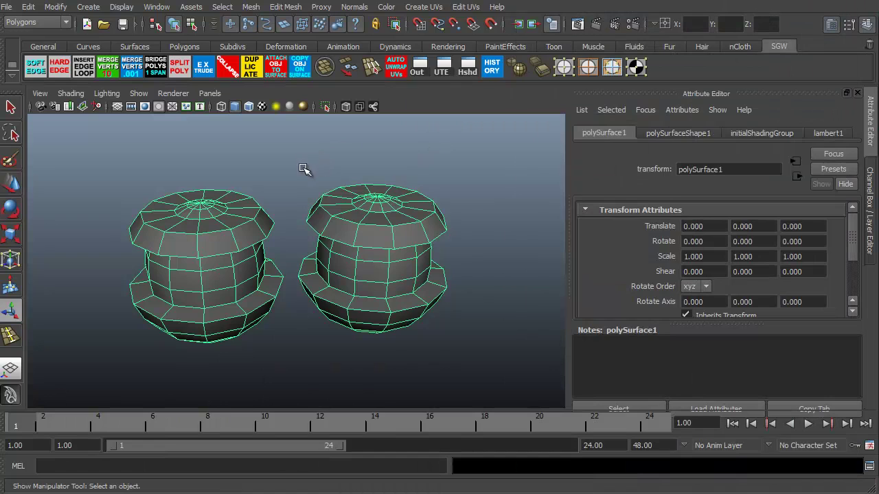
pyautogui.click(249, 7)
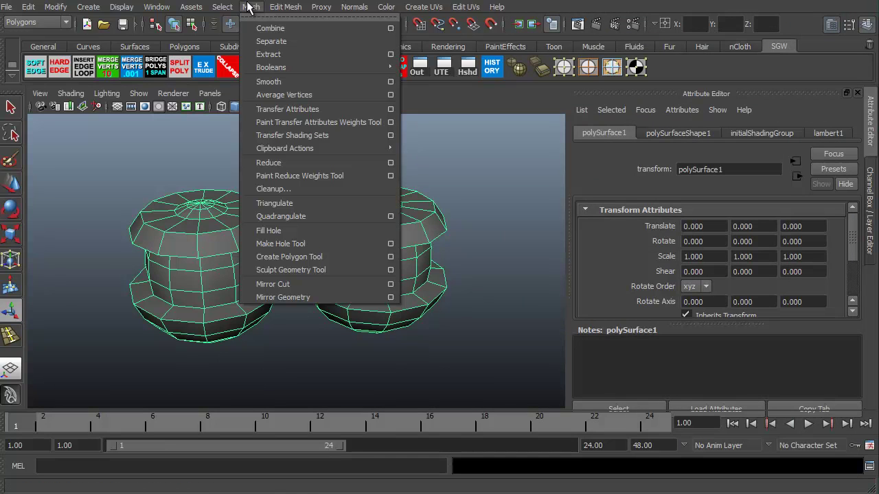
pyautogui.click(268, 43)
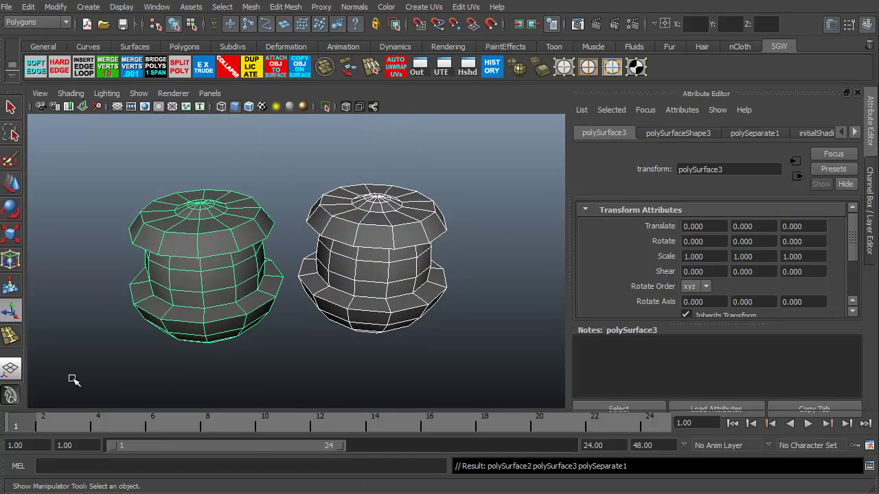
# - Reopen the Outliner, expand polySurface1, and select the group, its two meshes and transform1 in turn to inspect the separated hierarchy
pyautogui.hotkey('shift', 'o')
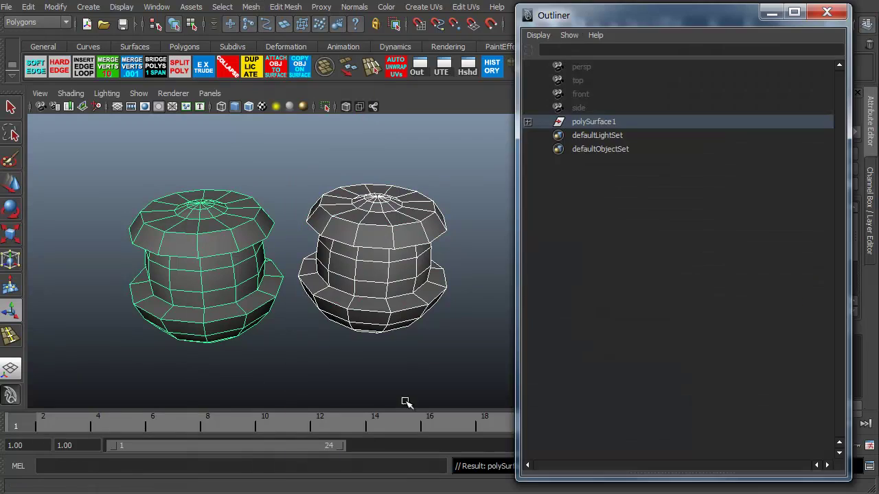
pyautogui.click(592, 122)
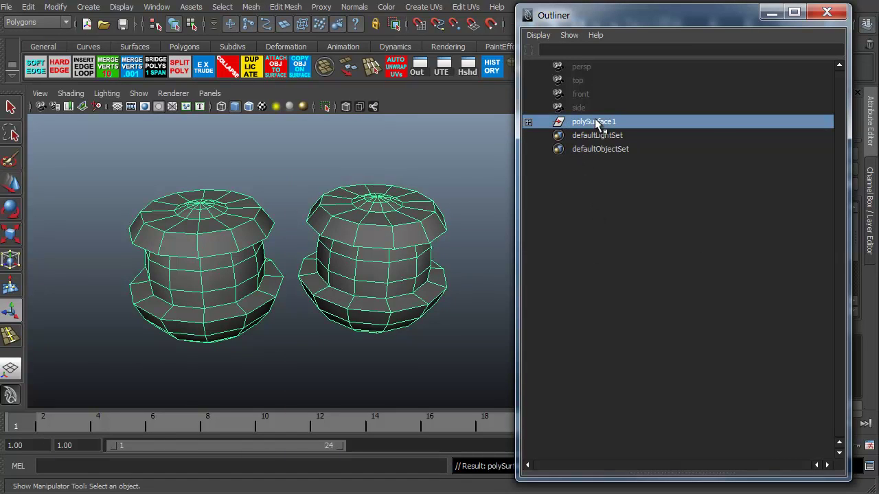
pyautogui.click(528, 123)
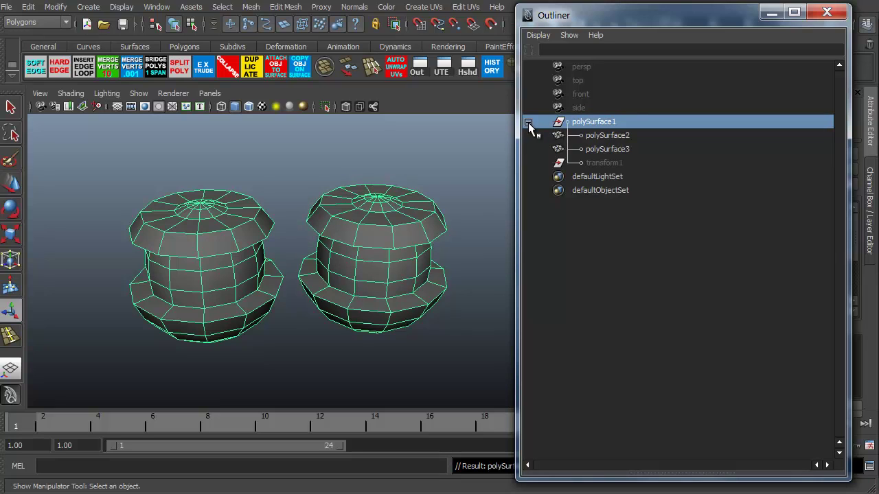
pyautogui.click(601, 135)
pyautogui.click(607, 149)
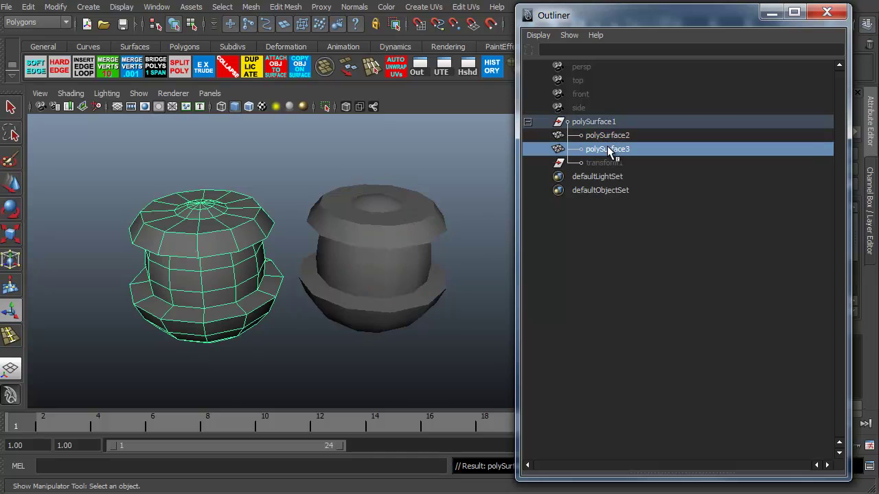
pyautogui.click(362, 227)
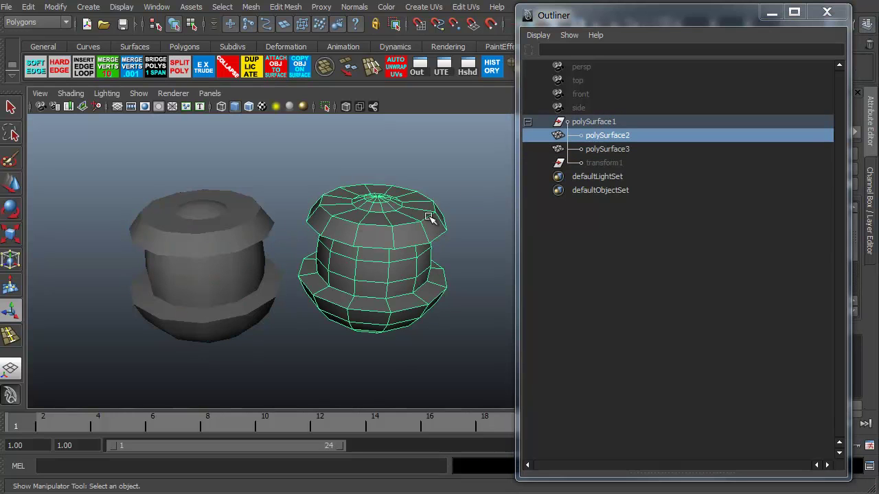
pyautogui.click(597, 163)
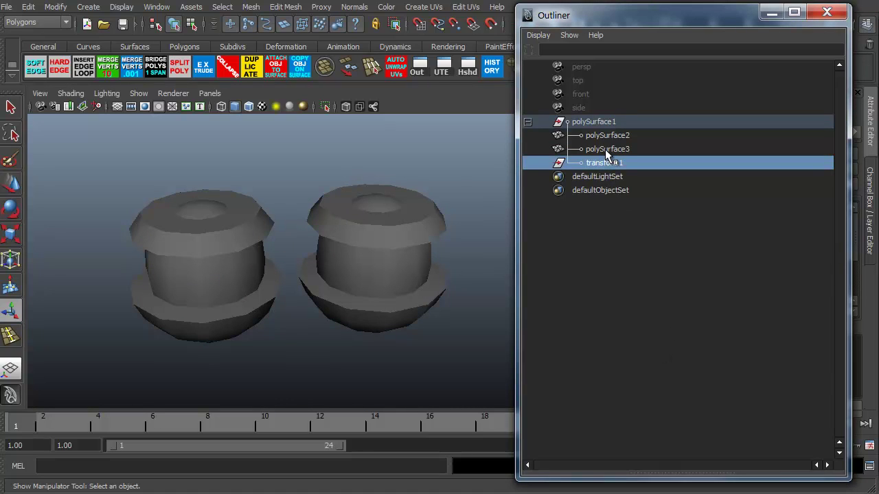
pyautogui.click(598, 124)
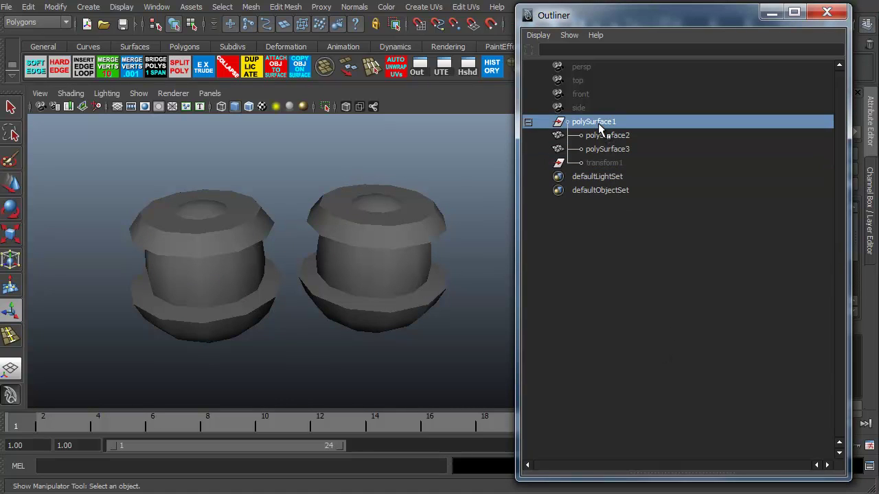
# - Delete the construction history of the polySurface1 group and deselect everything
pyautogui.click(28, 7)
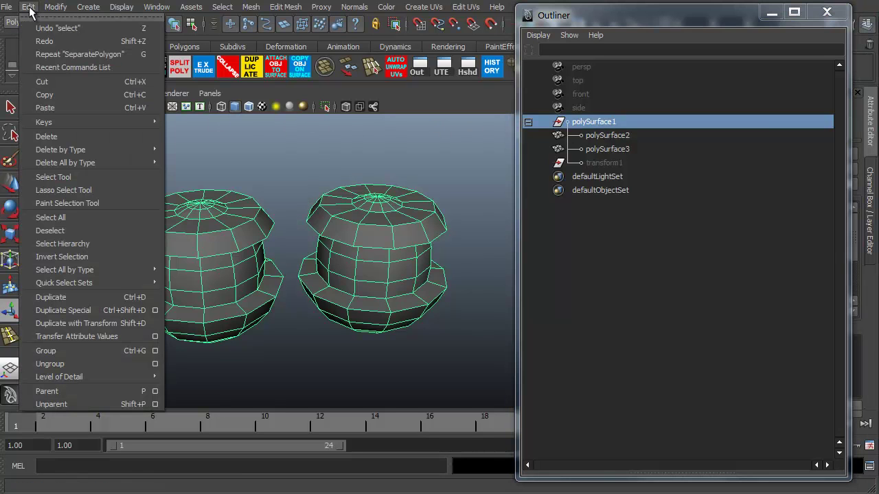
pyautogui.moveTo(130, 151)
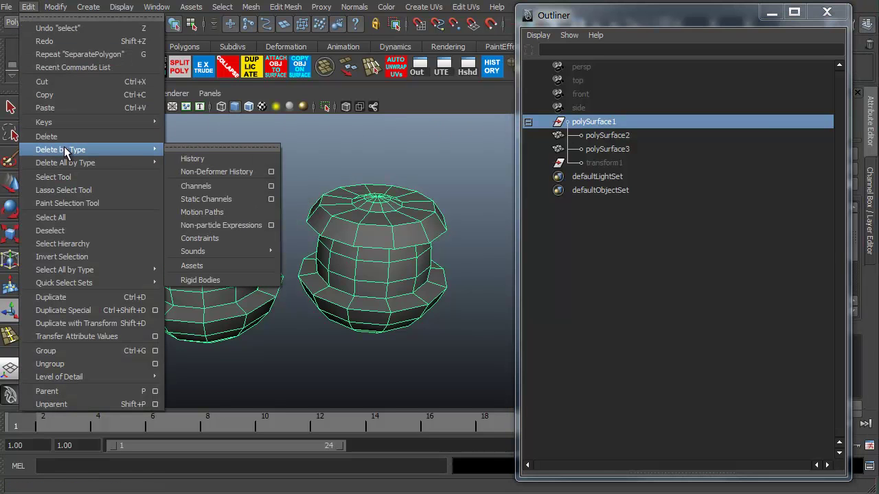
pyautogui.click(197, 159)
pyautogui.click(627, 253)
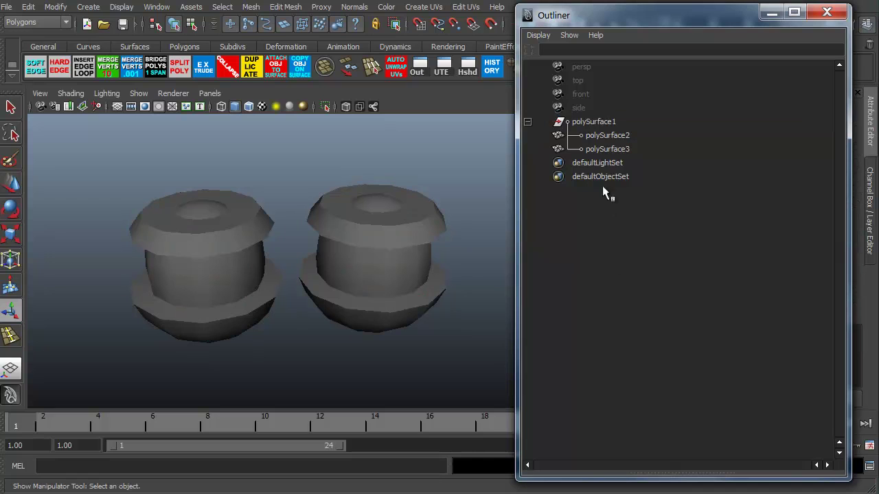
# - Select polySurface1, polySurface2 and polySurface3 in turn to compare what the group and each child contain
pyautogui.click(594, 123)
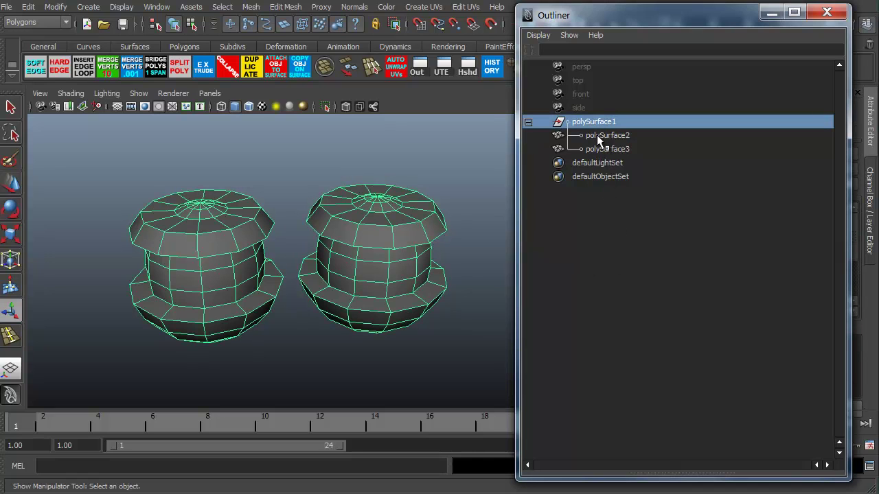
pyautogui.click(597, 135)
pyautogui.click(597, 149)
pyautogui.press('Up')
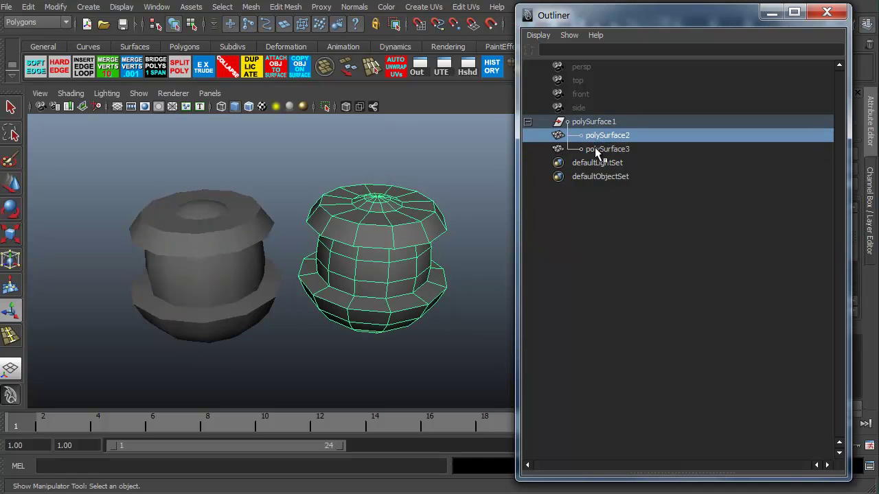
pyautogui.click(595, 147)
pyautogui.click(590, 136)
pyautogui.click(589, 122)
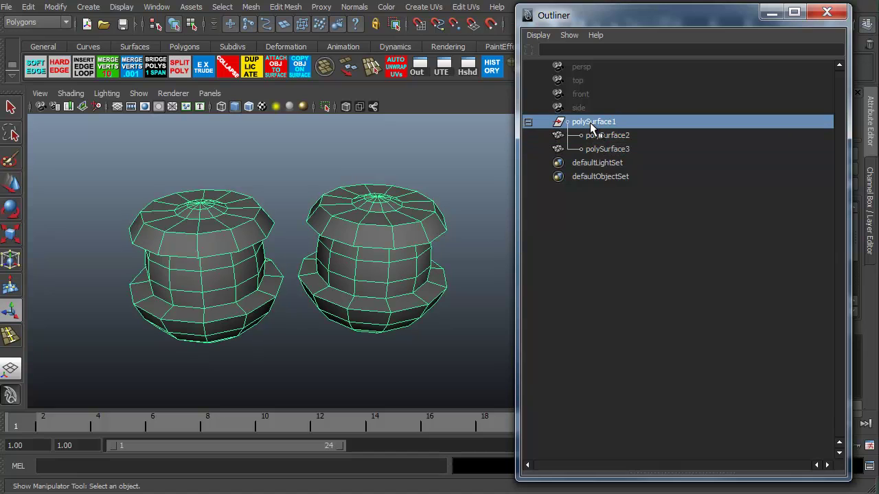
pyautogui.click(594, 135)
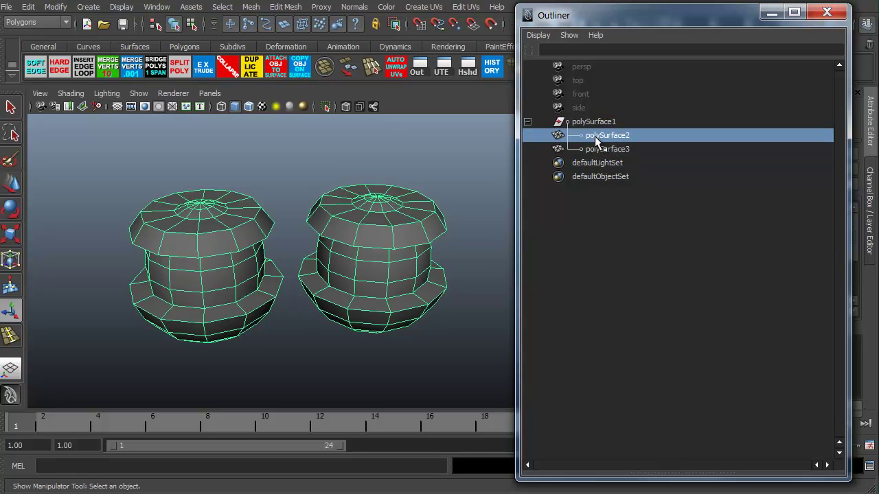
pyautogui.press('Down')
# - Move polySurface2 out of the polySurface1 group to the top level, and select the group to check its remaining contents
pyautogui.click(594, 136)
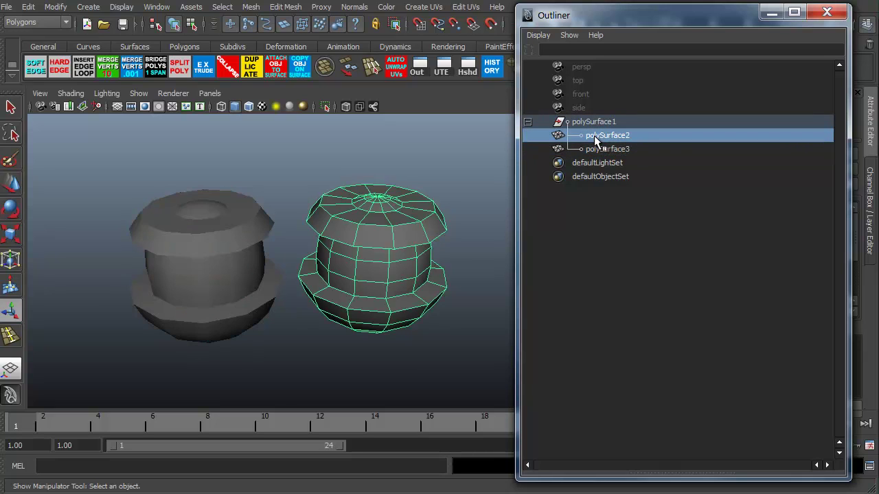
pyautogui.moveTo(593, 137); pyautogui.dragTo(592, 117, button='middle')
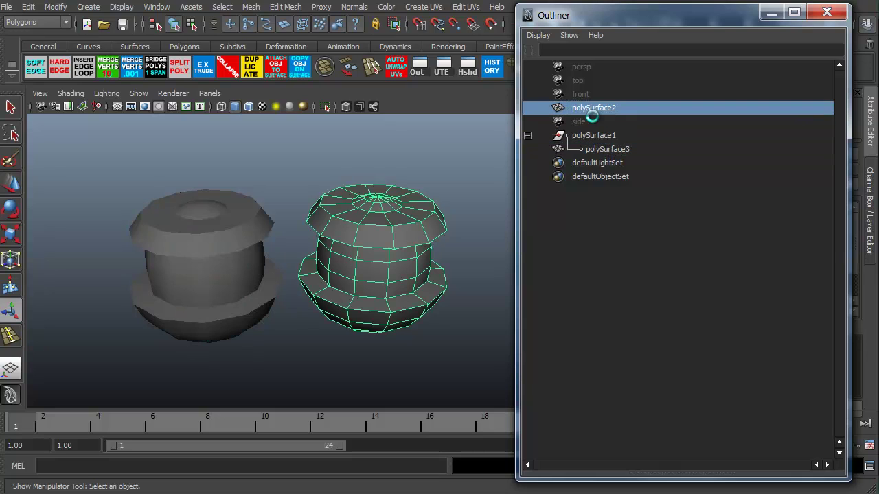
pyautogui.click(613, 255)
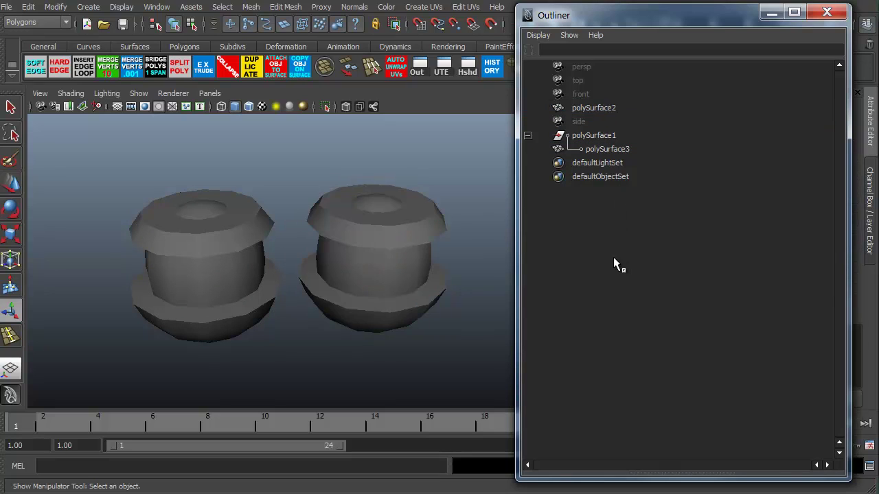
pyautogui.click(590, 136)
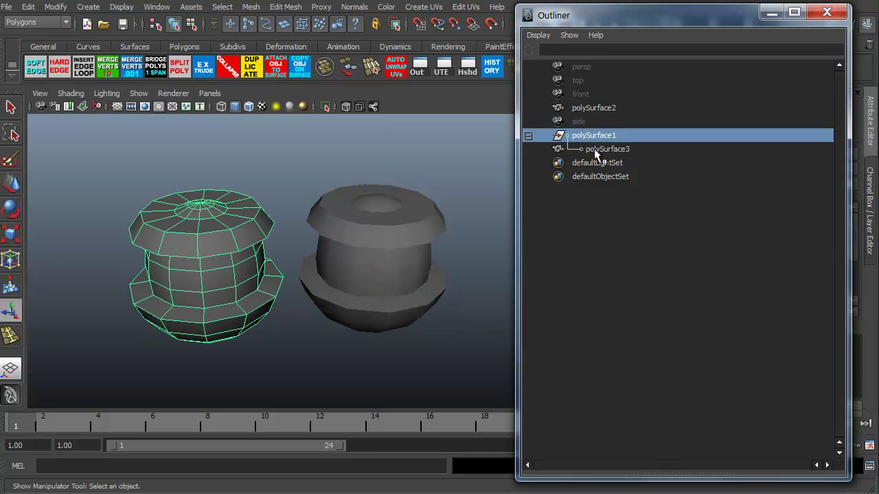
pyautogui.click(594, 149)
pyautogui.click(591, 228)
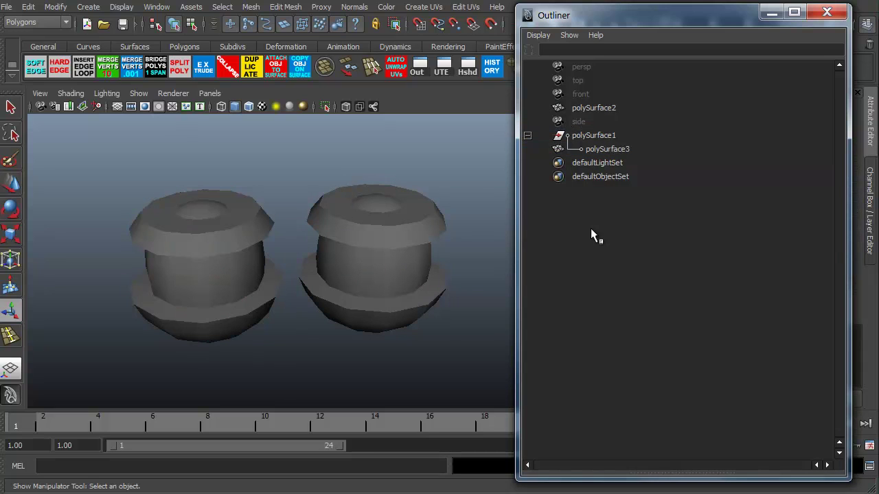
pyautogui.click(586, 138)
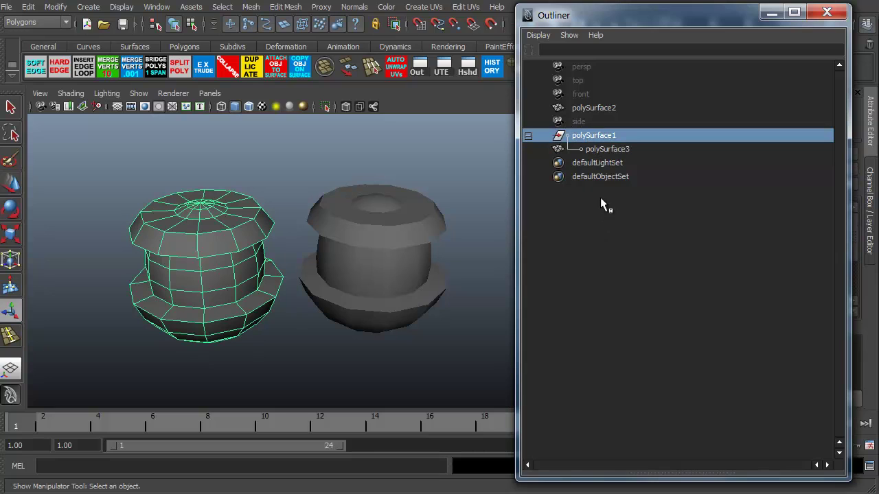
# - Put polySurface2 back into the polySurface1 group, deselect everything, and collapse and re-expand the group
pyautogui.click(600, 109)
pyautogui.moveTo(599, 112); pyautogui.dragTo(594, 136)
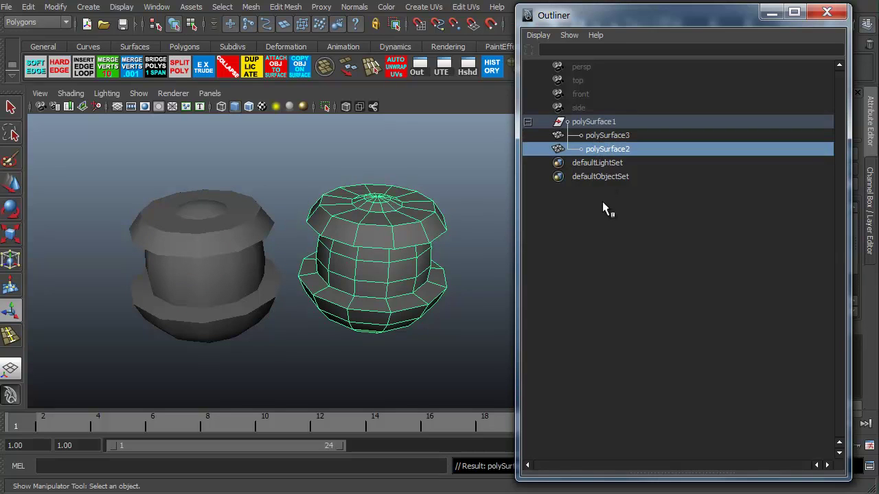
pyautogui.click(598, 237)
pyautogui.click(527, 122)
pyautogui.click(527, 122)
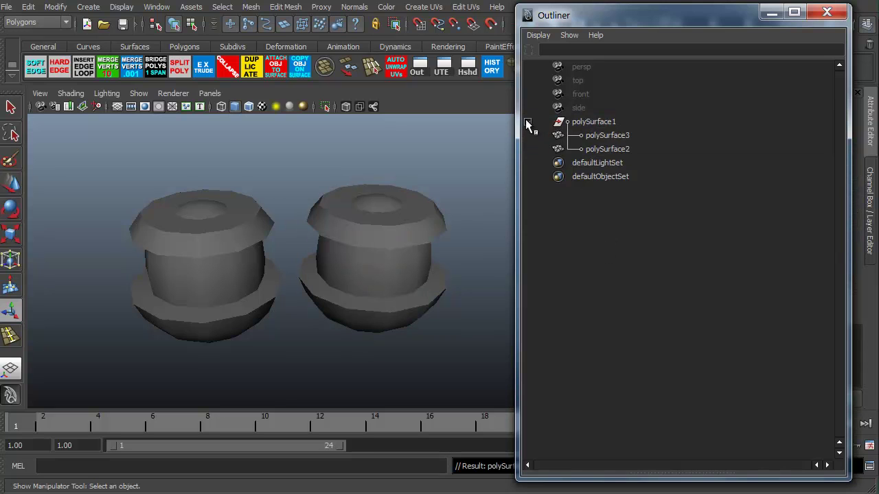
# - Select the two separated models alternately in the viewport to match each one with its child entry under polySurface1
pyautogui.click(589, 134)
pyautogui.click(337, 251)
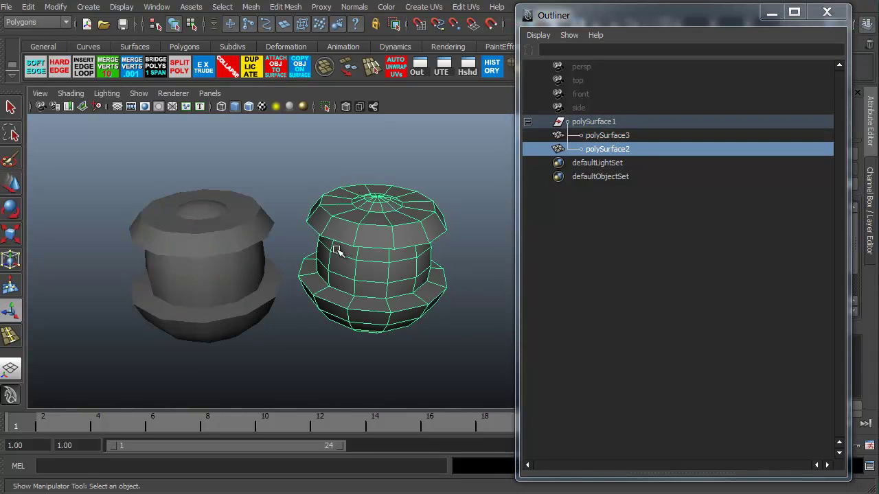
pyautogui.click(212, 254)
pyautogui.click(370, 229)
pyautogui.click(209, 250)
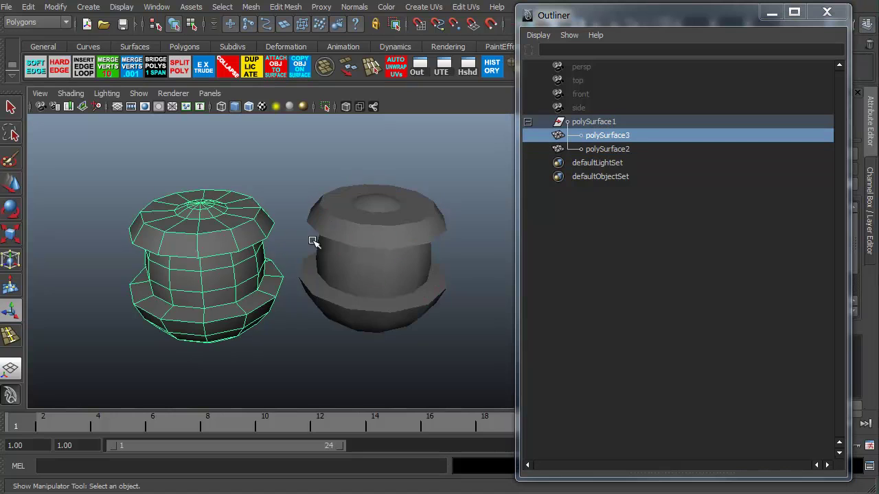
pyautogui.click(383, 237)
# - Select polySurface3 and polySurface2 alternately in the Outliner, and select their parent group polySurface1 to highlight both models together
pyautogui.click(599, 136)
pyautogui.click(602, 148)
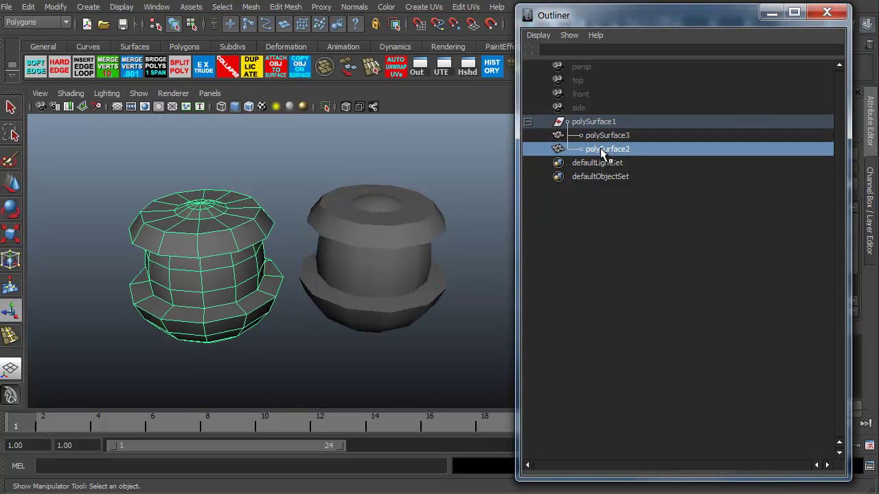
pyautogui.click(600, 136)
pyautogui.click(600, 149)
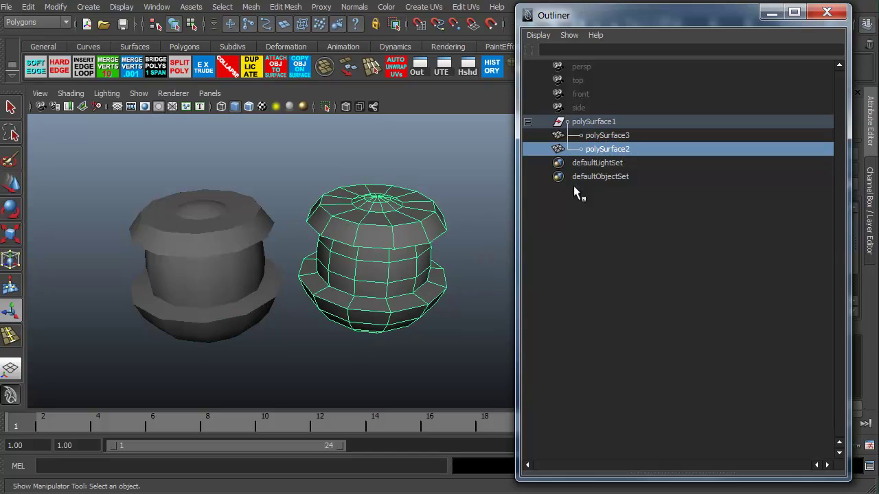
pyautogui.click(597, 124)
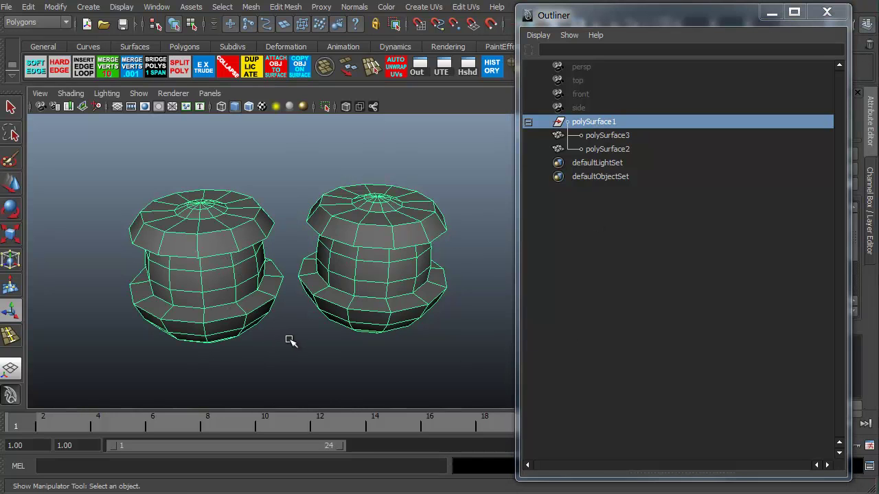
# - Minimize the Outliner, inspect both models from several angles, and deselect everything
pyautogui.keyDown('alt'); pyautogui.moveTo(304, 330); pyautogui.dragTo(334, 337); pyautogui.keyUp('alt')
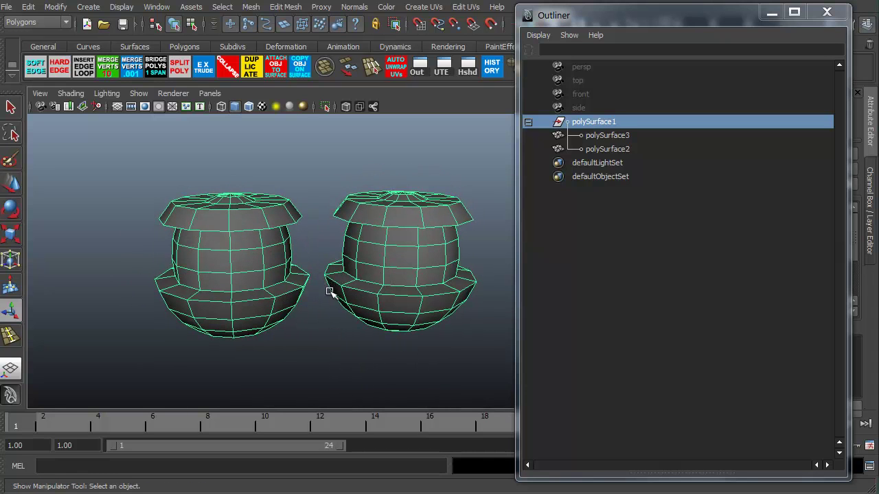
pyautogui.click(772, 13)
pyautogui.keyDown('alt'); pyautogui.moveTo(350, 177); pyautogui.dragTo(307, 182); pyautogui.keyUp('alt')
pyautogui.keyDown('alt'); pyautogui.moveTo(303, 348); pyautogui.dragTo(329, 337); pyautogui.keyUp('alt')
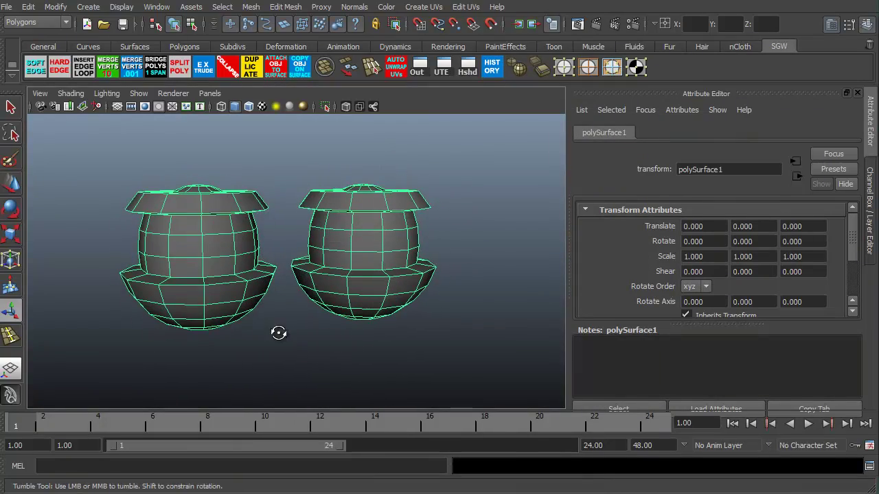
pyautogui.moveTo(274, 346)
pyautogui.keyDown('alt'); pyautogui.mouseDown()
pyautogui.moveTo(279, 323)
pyautogui.moveTo(284, 363)
pyautogui.moveTo(268, 310)
pyautogui.moveTo(274, 337)
pyautogui.mouseUp(); pyautogui.keyUp('alt')
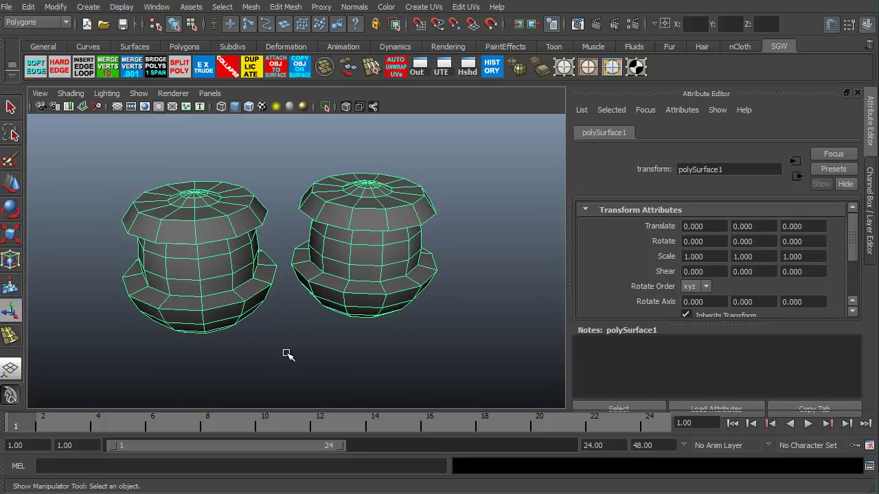
pyautogui.click(287, 354)
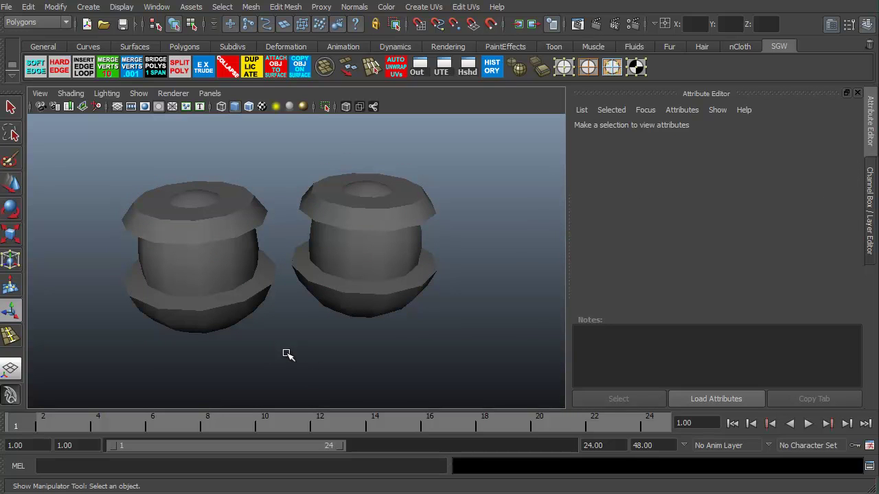